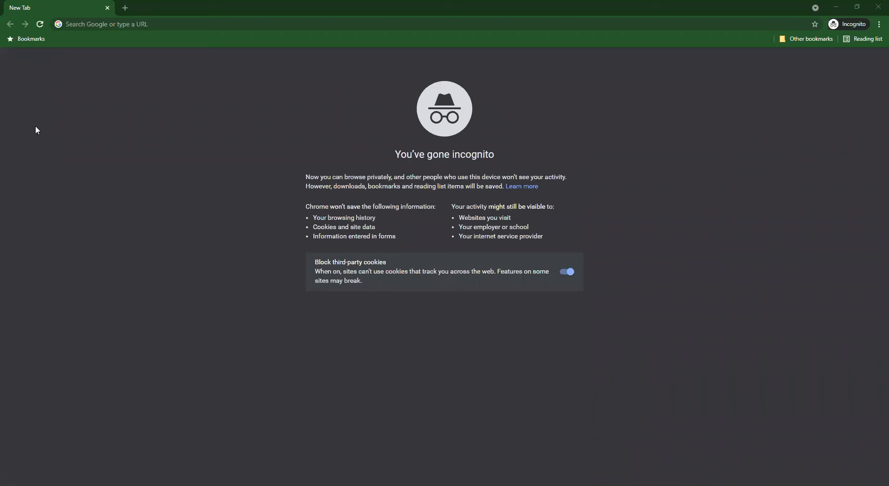
- Search Google for web soil survey and open the Web Soil Survey home page
click(178, 21)
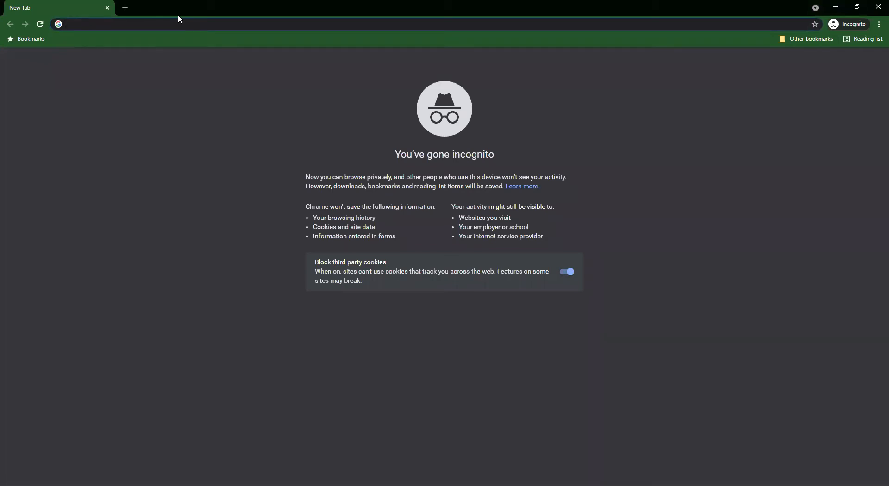
text(web)
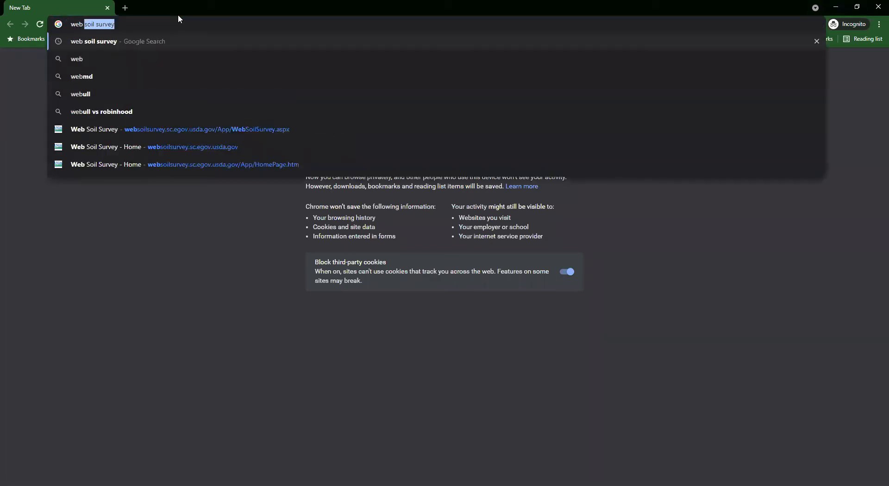
key(Return)
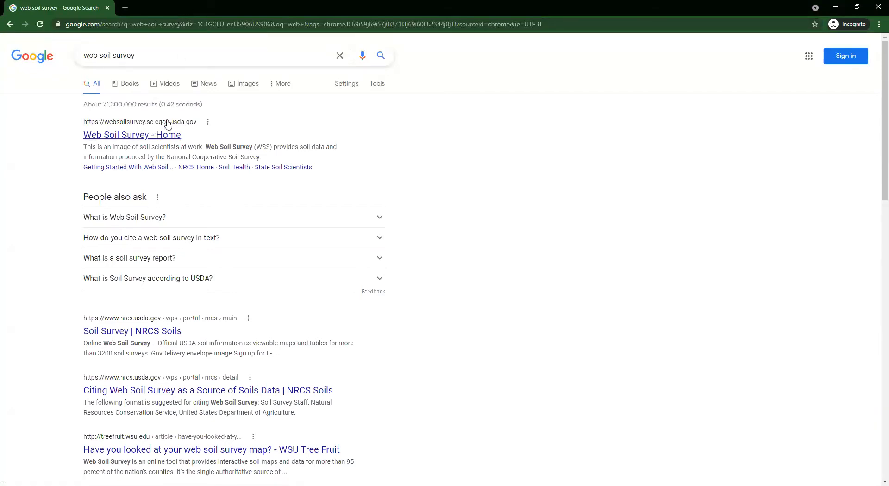
click(163, 135)
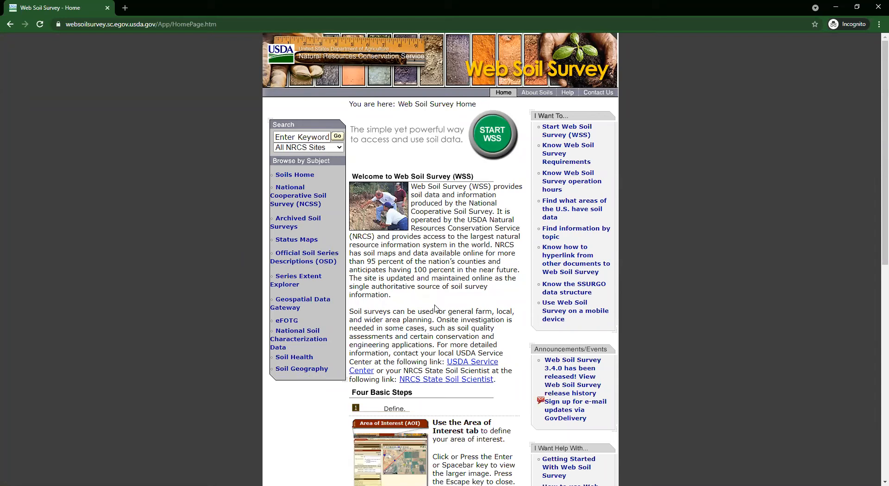
- Look over the four basic steps on the home page and start the Web Soil Survey application
scroll(439, 307, down, 3)
scroll(454, 332, down, 5)
scroll(465, 361, up, 4)
scroll(467, 361, up, 5)
click(499, 137)
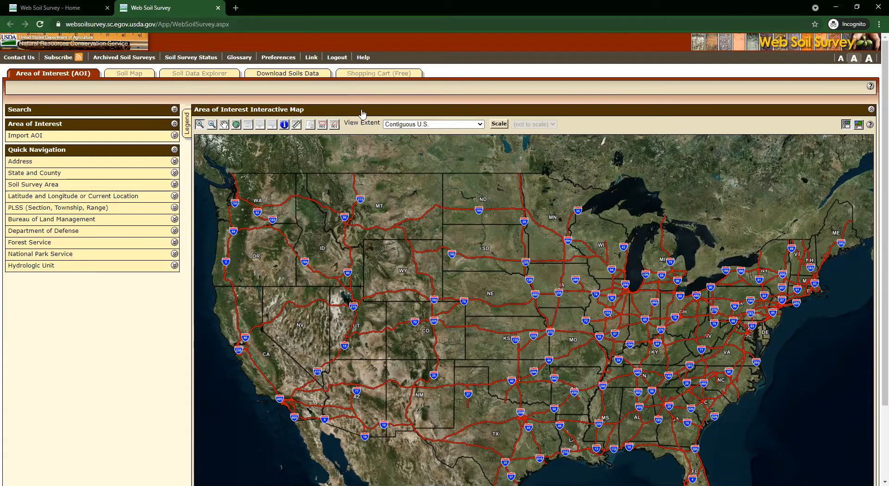
- Examine the ways to locate an area: address, state and county, PLSS, latitude and longitude, and keyword search
scroll(351, 249, down, 1)
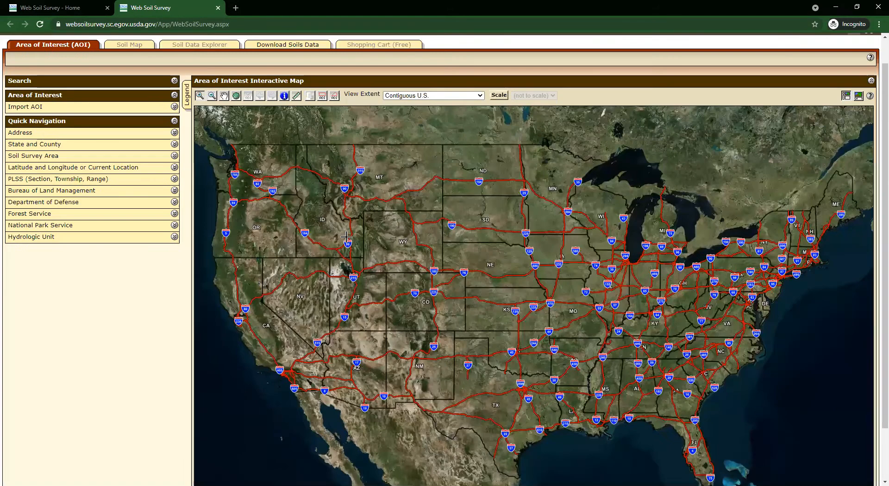
scroll(337, 252, up, 1)
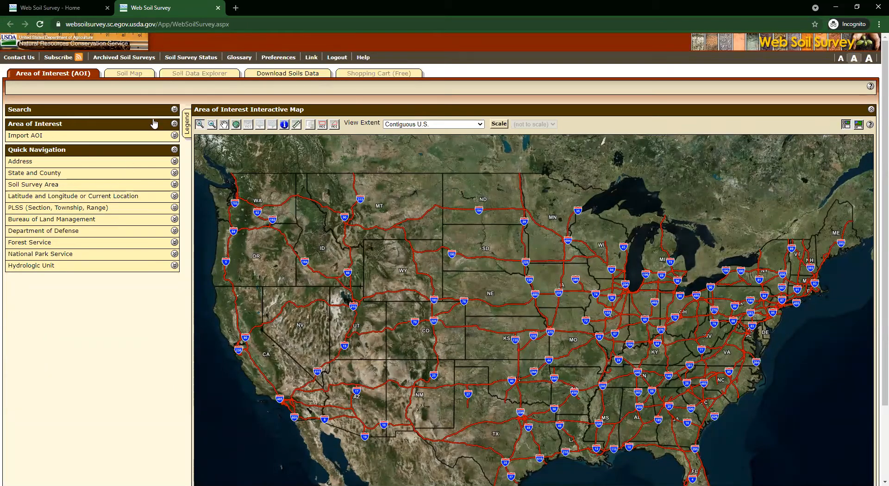
click(174, 161)
click(145, 200)
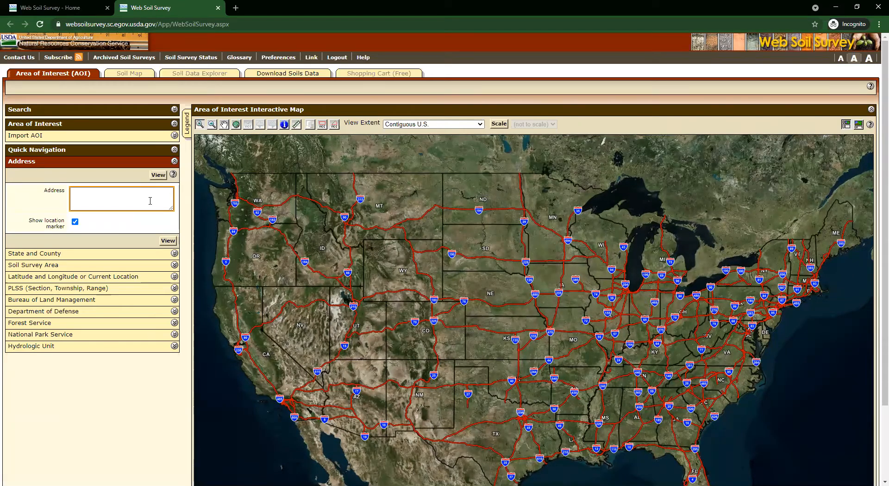
click(175, 254)
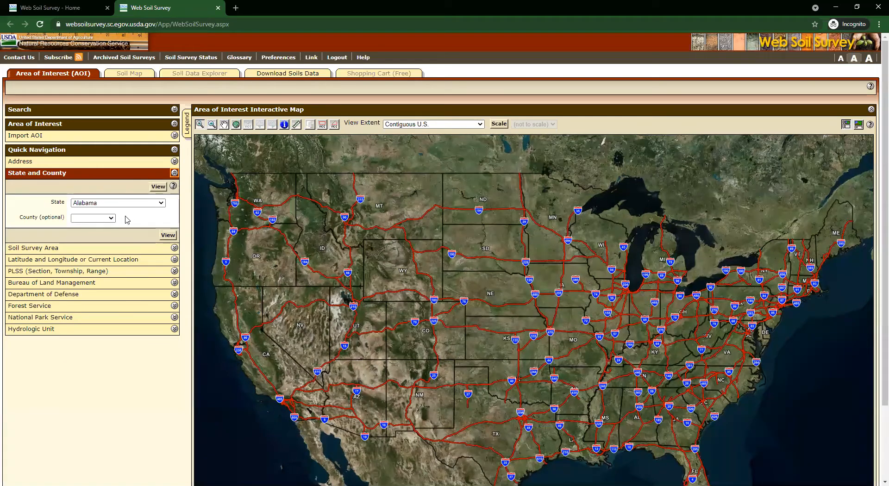
click(174, 271)
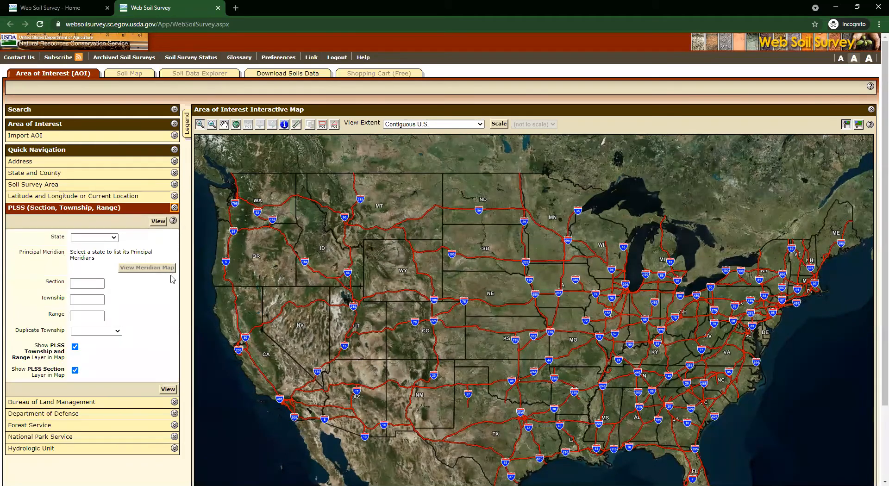
click(174, 208)
click(174, 196)
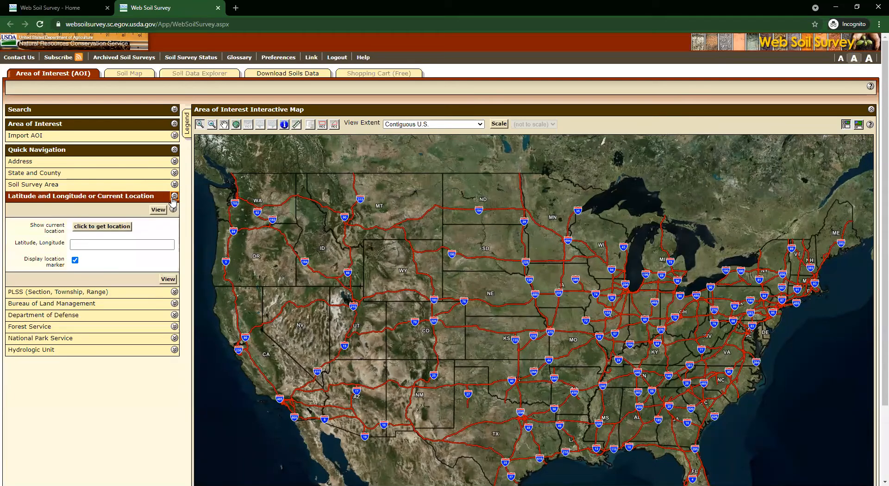
click(174, 196)
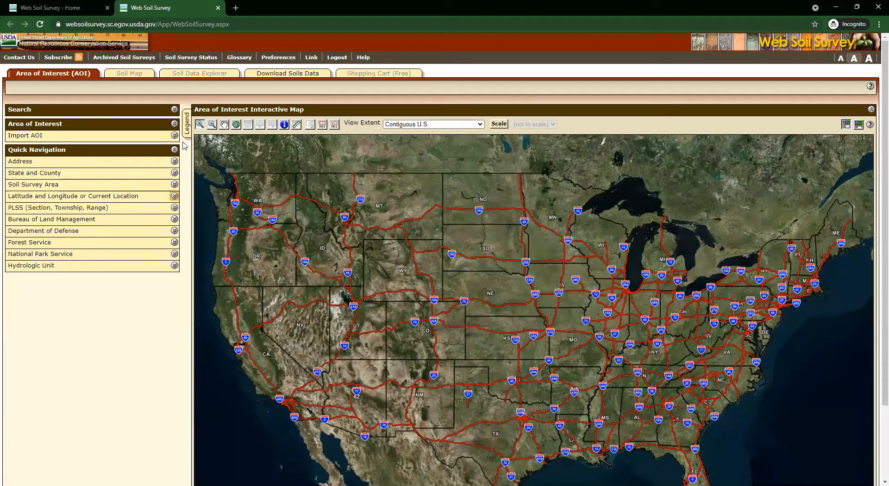
click(174, 109)
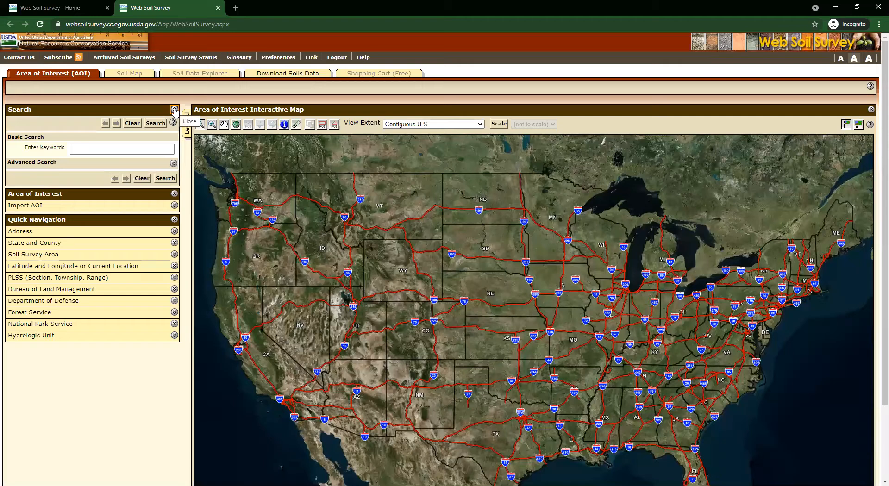
- Zoom the interactive map into the forest and lake area of Thurston County in western Washington
click(199, 125)
drag(217, 200, 253, 226)
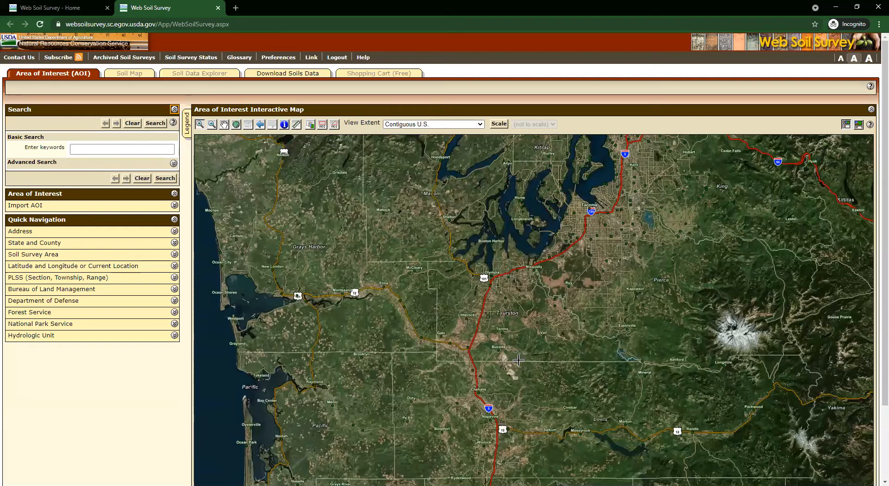
drag(485, 298, 513, 328)
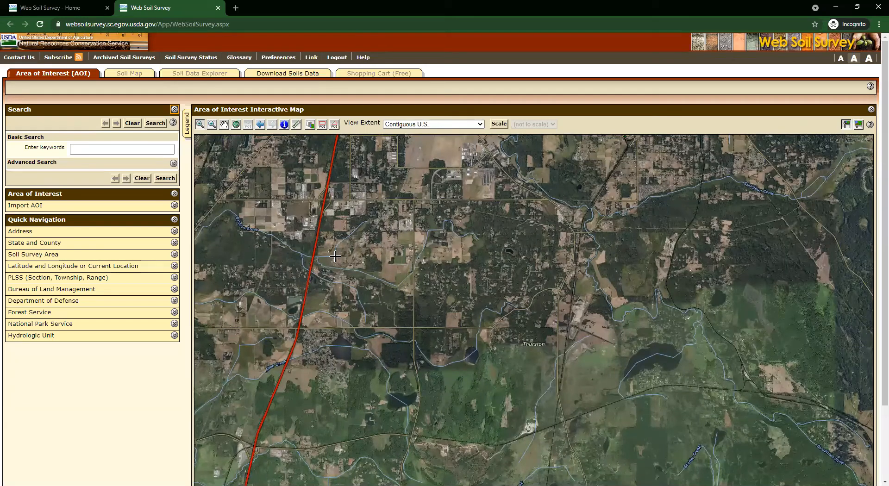
click(224, 124)
drag(407, 397, 475, 204)
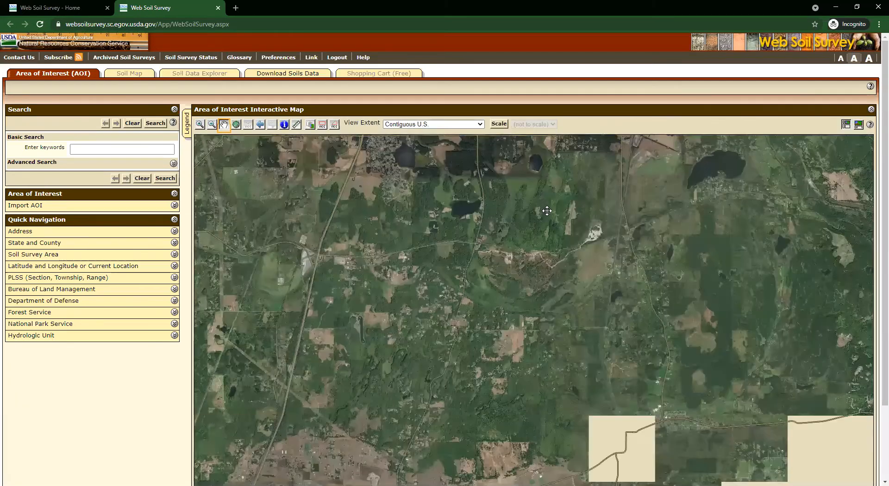
drag(524, 193, 561, 254)
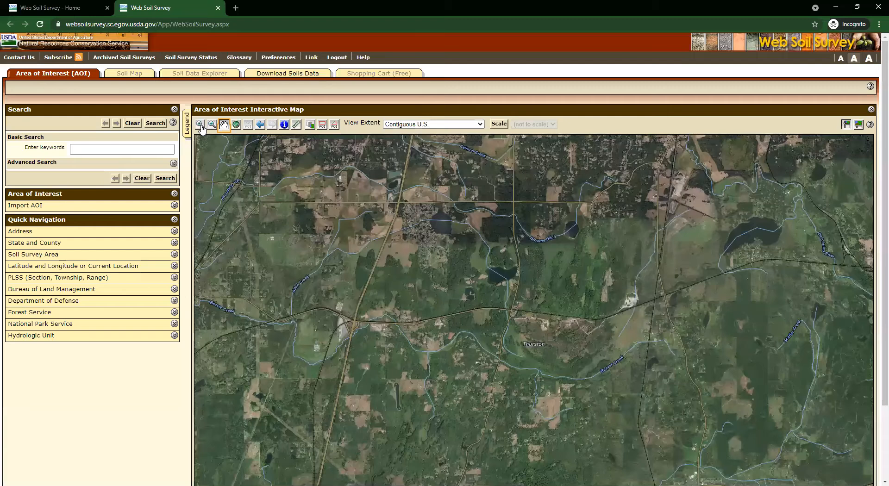
click(201, 126)
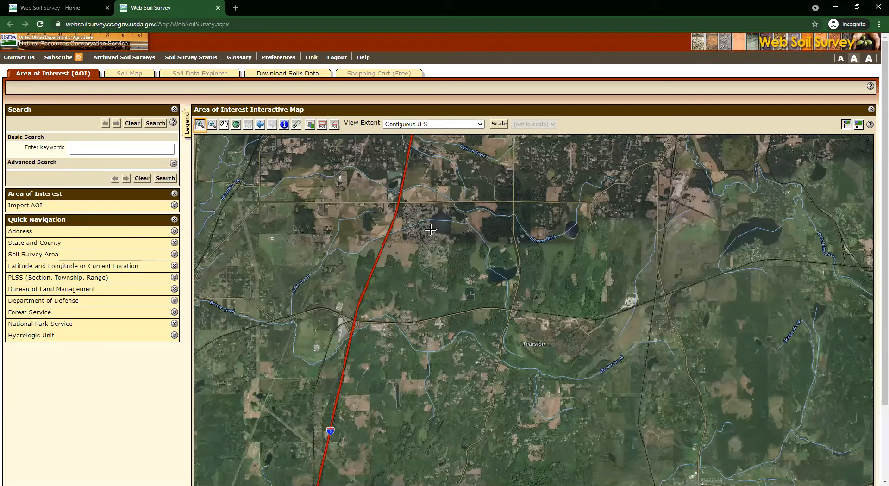
drag(436, 228, 528, 324)
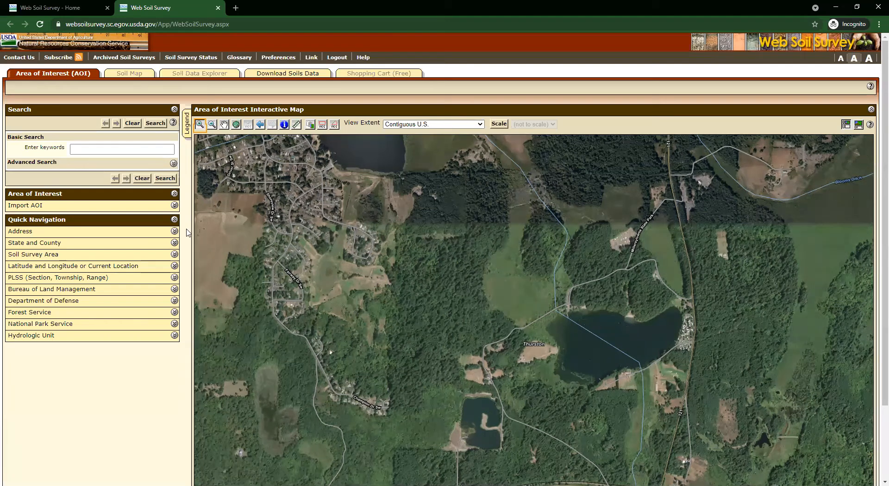
- Check which files are required to import an area of interest from a shapefile
click(174, 205)
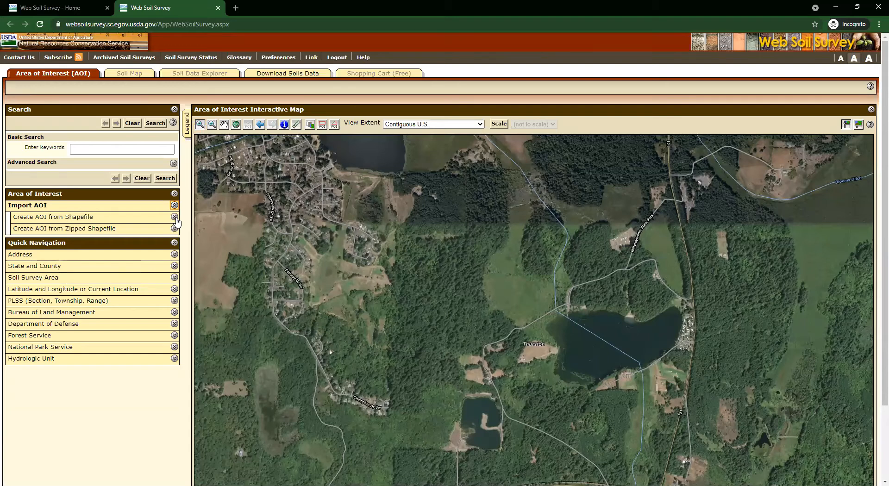
click(175, 218)
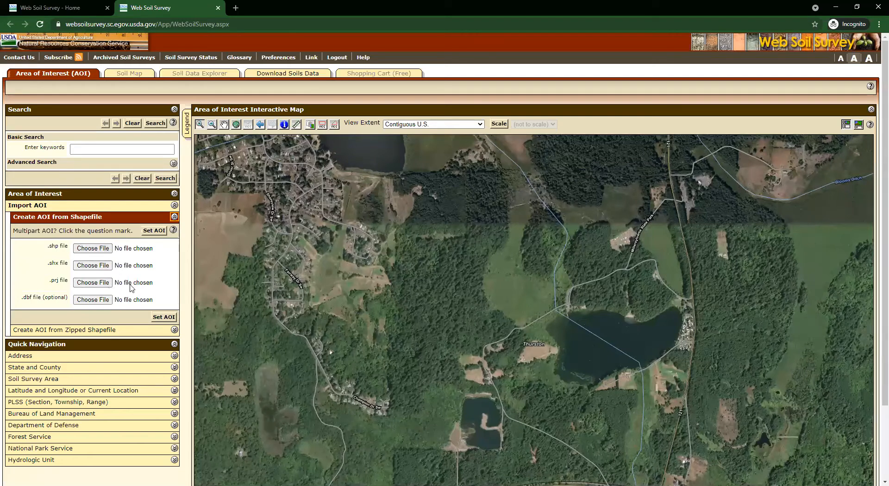
click(174, 217)
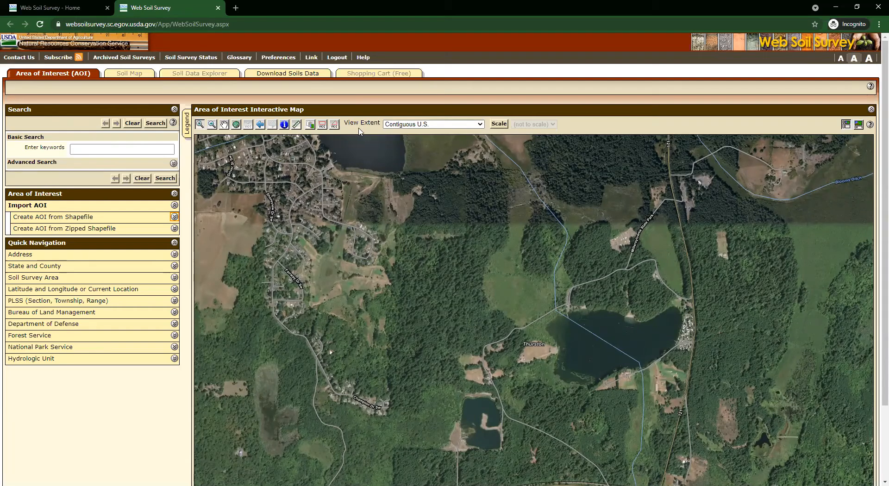
- Define a rectangular area of interest of about 401 acres covering the forest, meadow and large lake
click(323, 125)
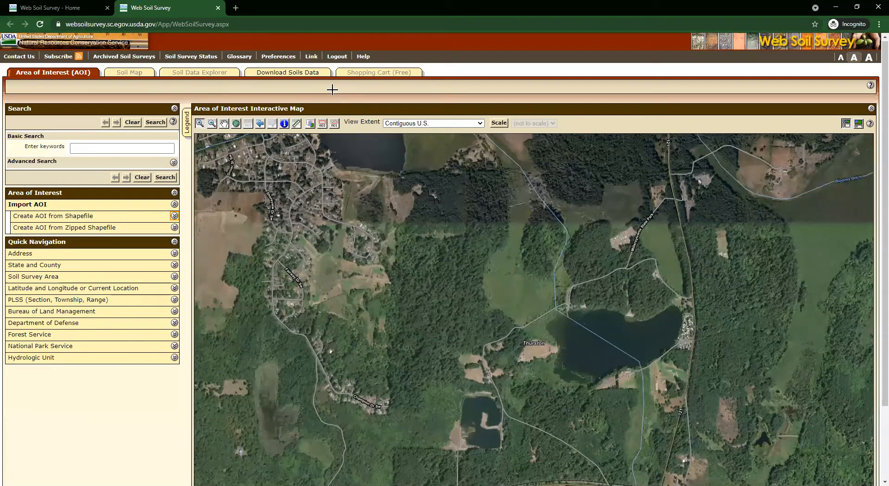
scroll(332, 89, down, 1)
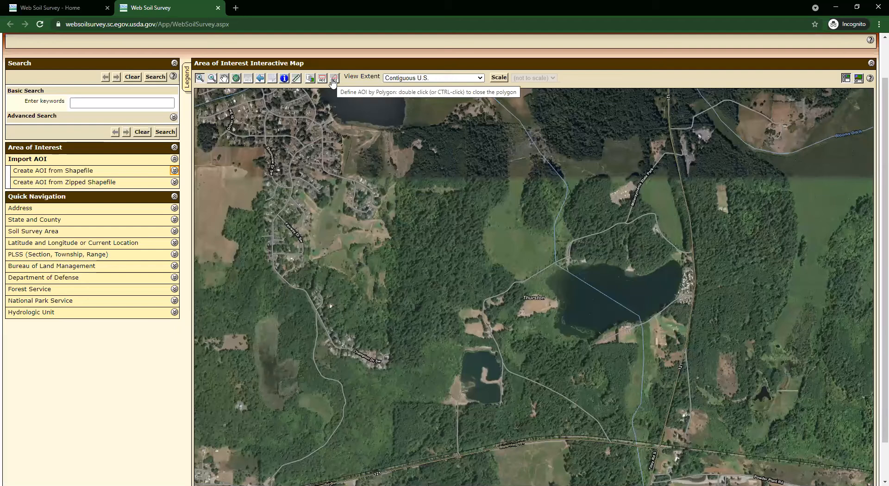
click(322, 78)
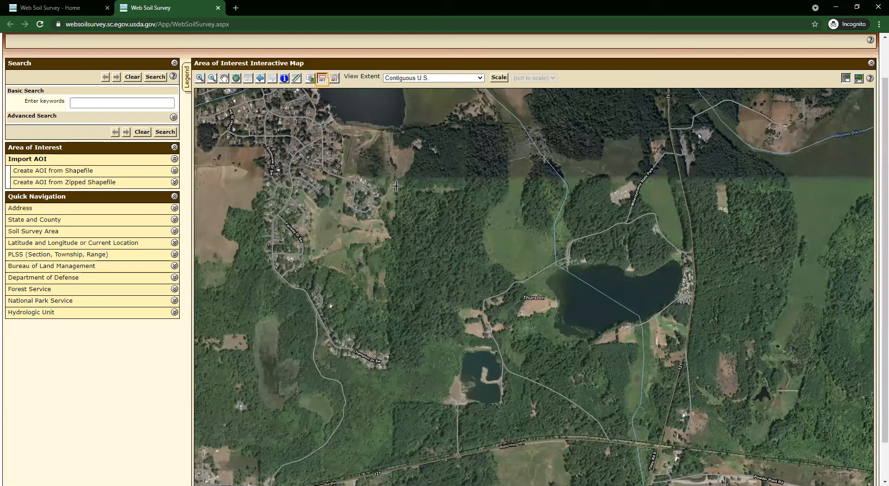
drag(396, 186, 688, 342)
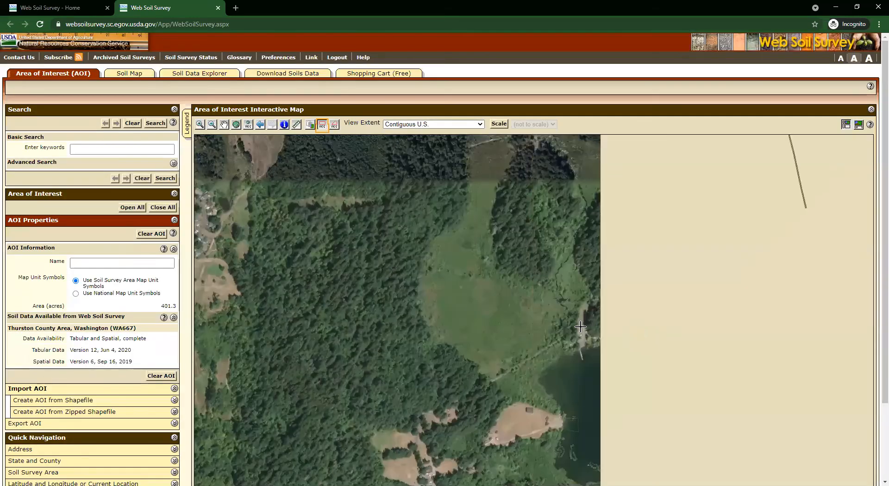
scroll(533, 227, down, 2)
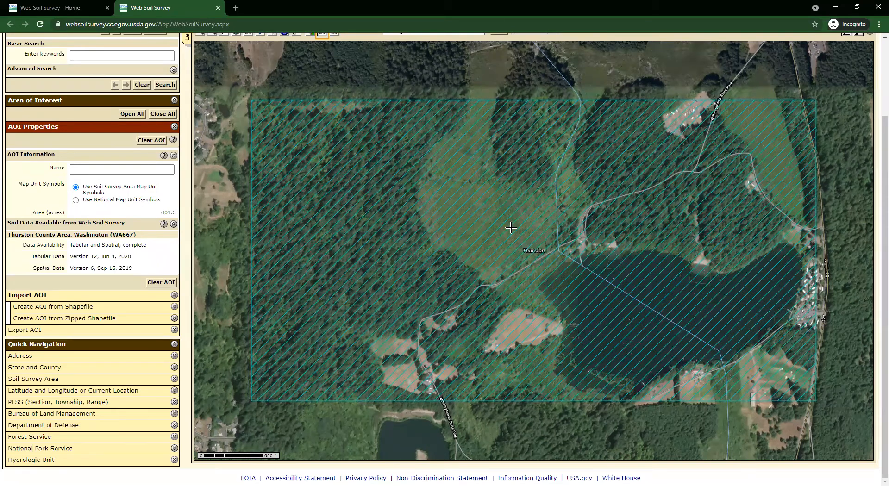
scroll(142, 190, up, 2)
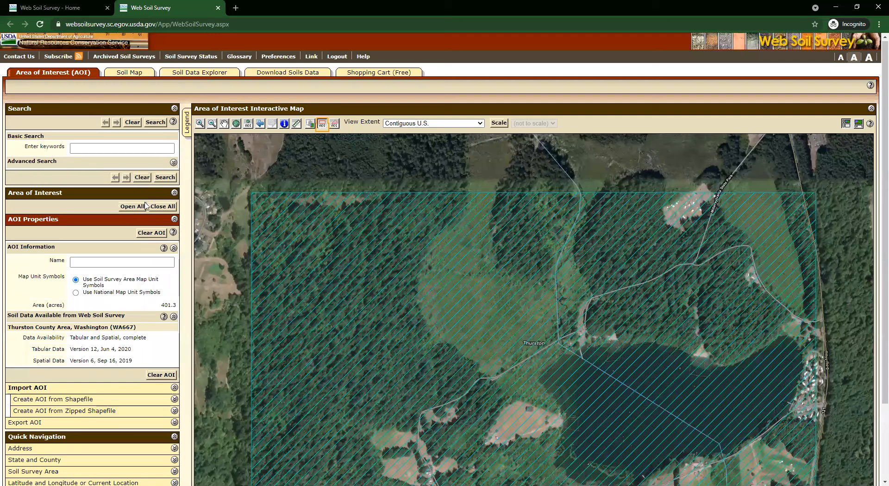
- Clear the rectangular area of interest from the map
scroll(155, 190, down, 1)
scroll(156, 192, down, 1)
click(151, 187)
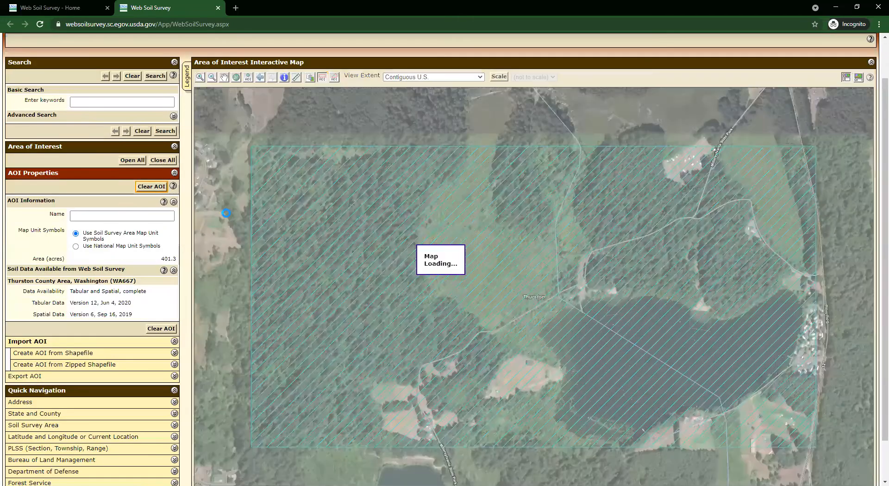
- Define a polygonal area of interest of about 240 acres around the forest and meadow, following the large lake's north and west shores
scroll(255, 189, up, 1)
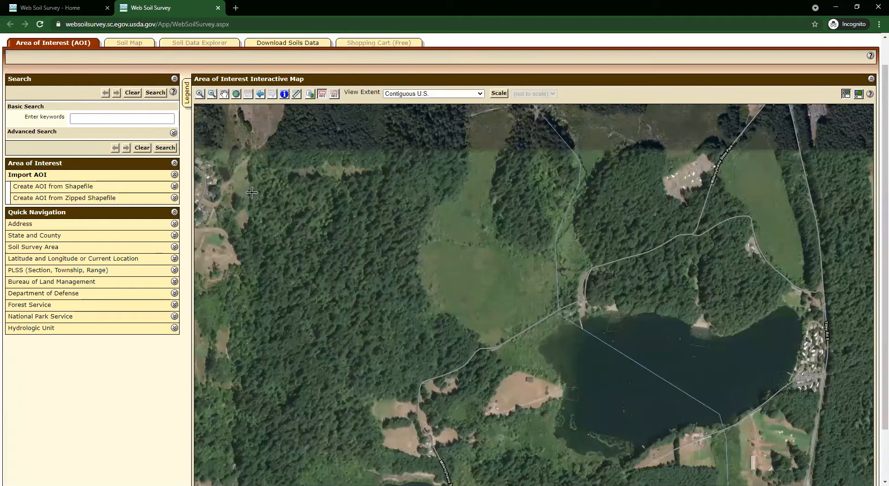
scroll(293, 167, down, 2)
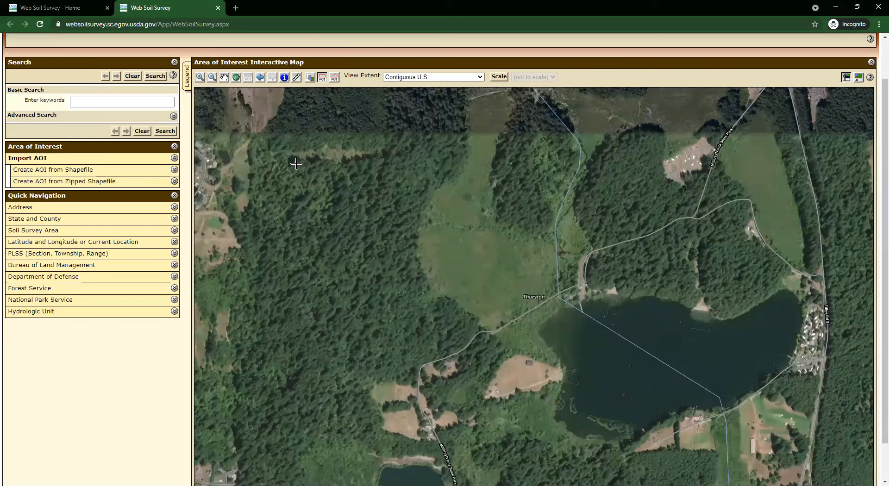
scroll(308, 105, up, 1)
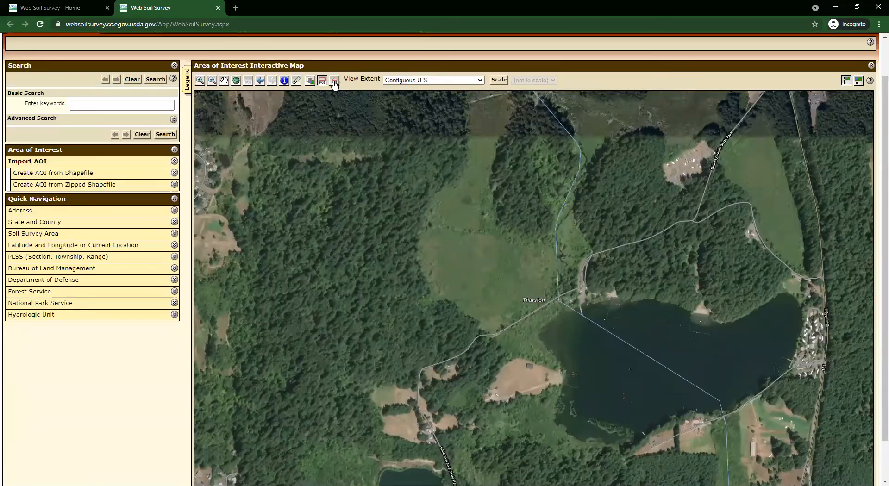
click(333, 82)
click(267, 289)
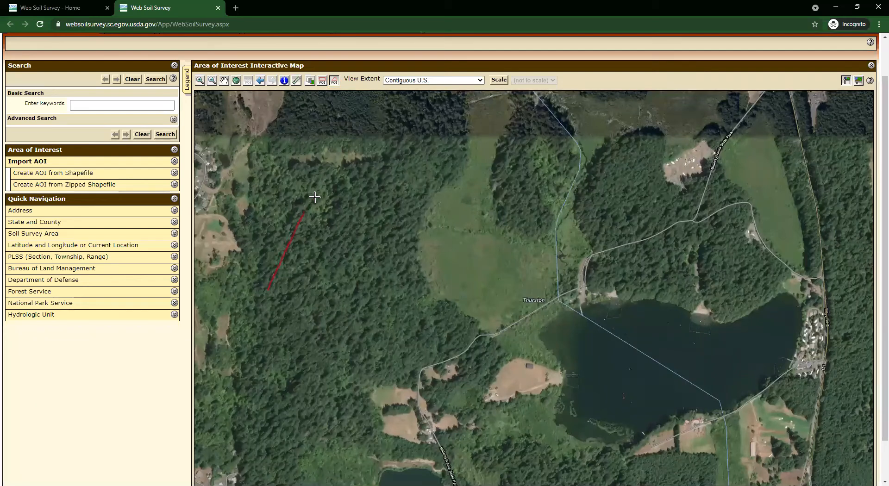
click(340, 167)
click(654, 154)
click(764, 247)
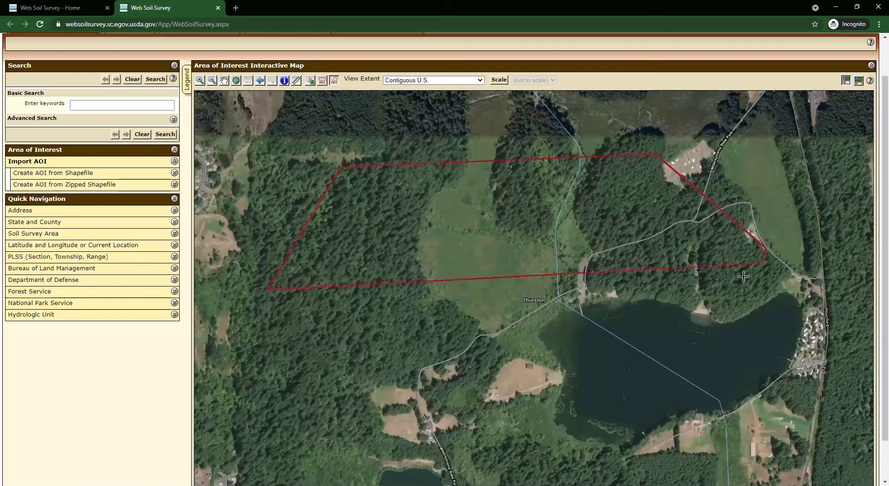
click(725, 319)
click(641, 296)
click(542, 328)
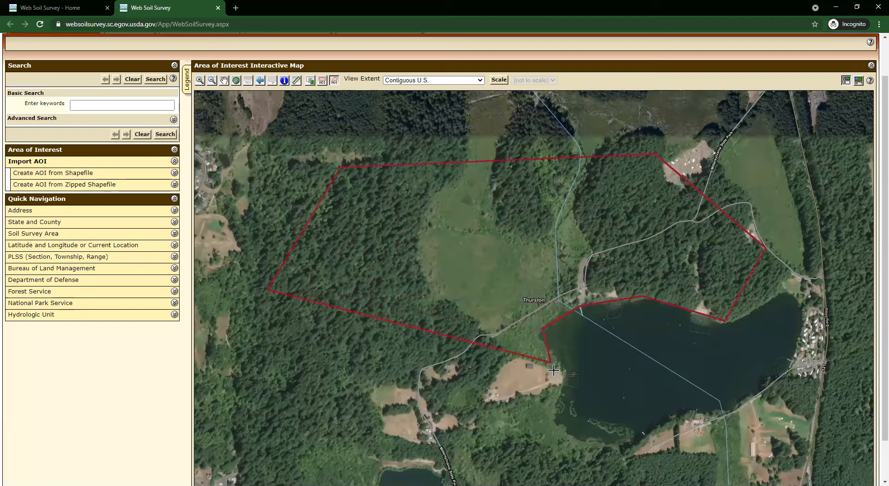
click(561, 374)
click(555, 439)
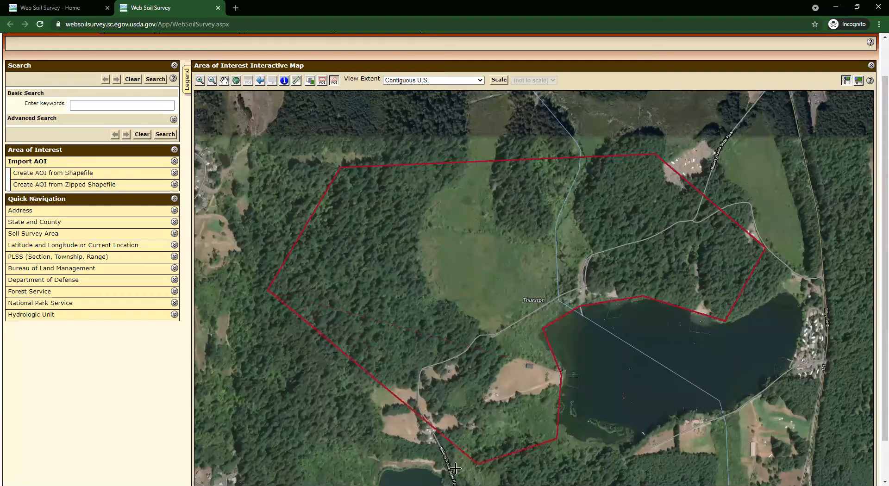
click(299, 464)
double_click(288, 405)
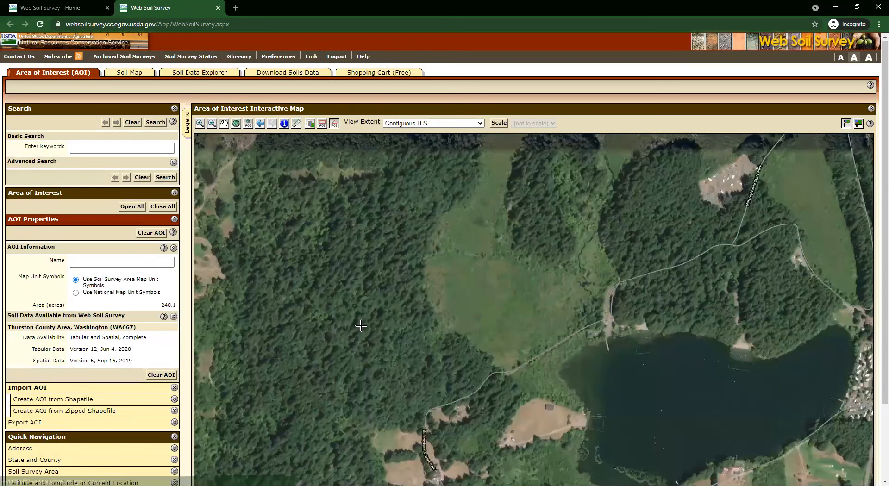
scroll(360, 326, down, 2)
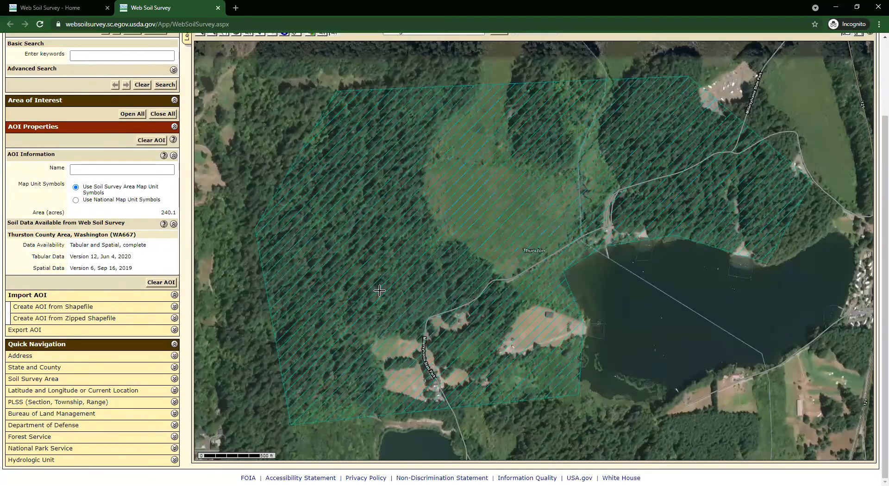
- Clear the polygonal area of interest from the map
scroll(379, 291, up, 2)
scroll(372, 290, up, 1)
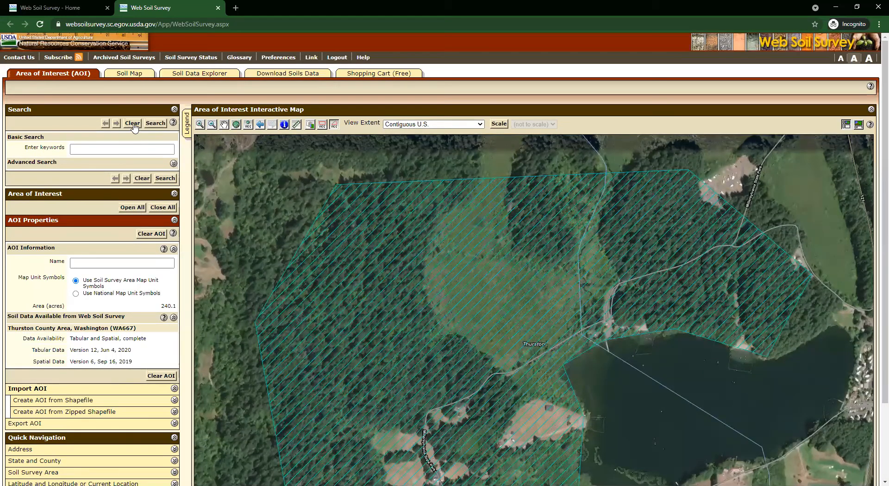
click(152, 233)
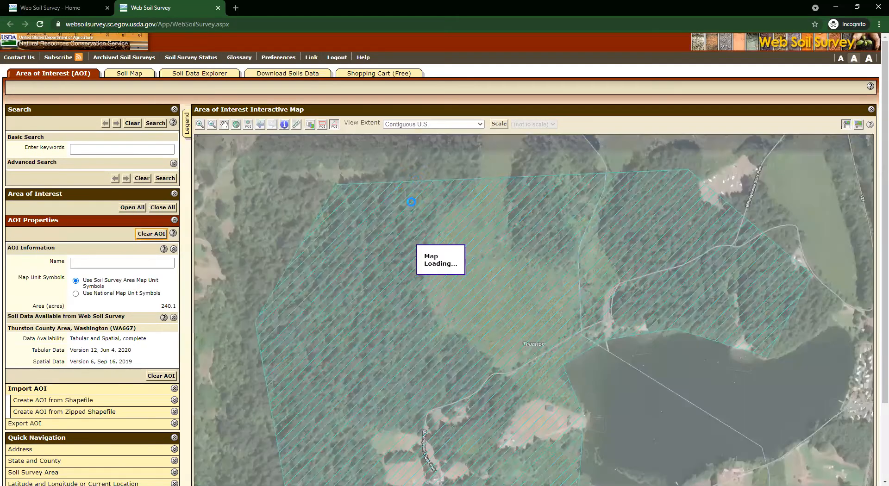
scroll(397, 86, down, 1)
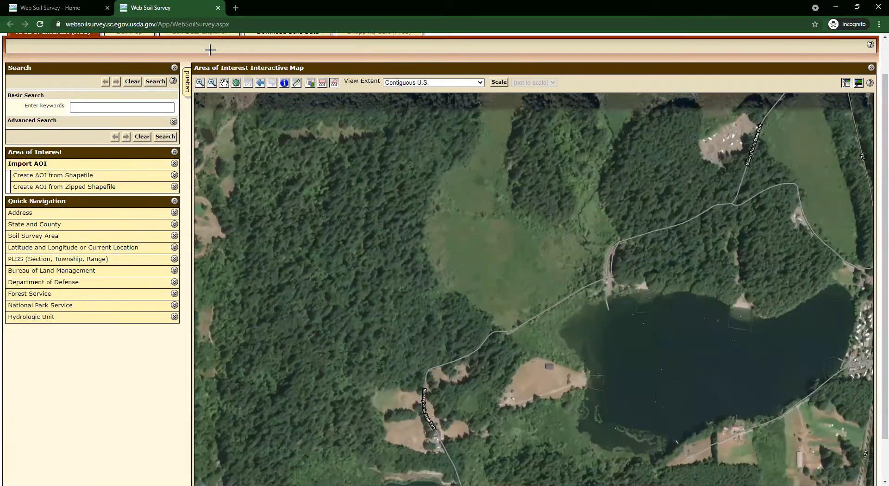
scroll(210, 49, down, 1)
scroll(221, 64, up, 1)
- Define a larger rectangular area of interest of about 455 acres covering the forest, meadow, large lake and part of the small lake
click(212, 80)
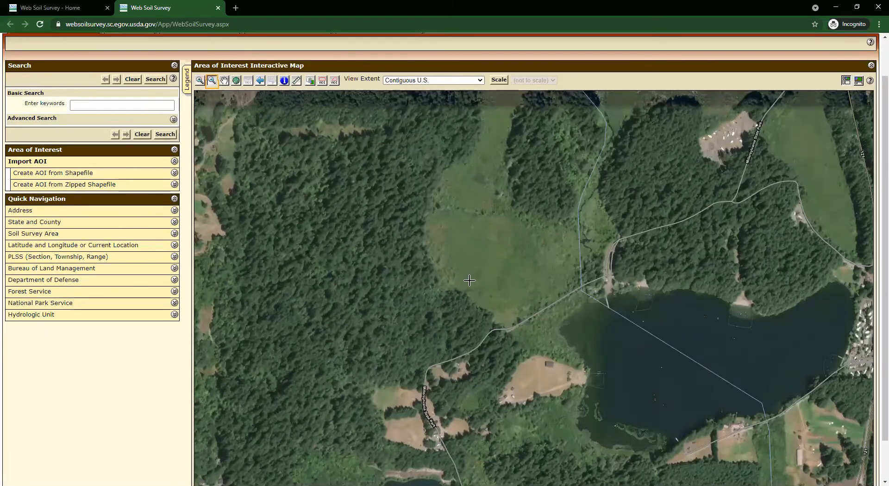
click(525, 286)
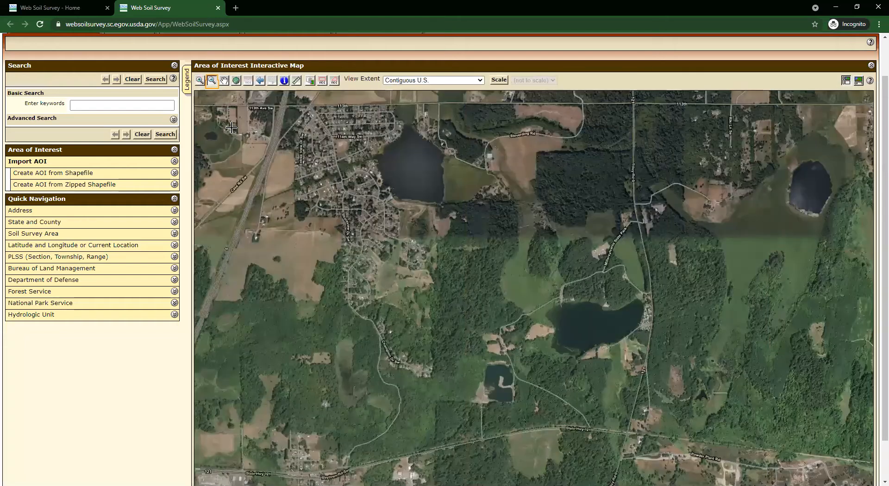
click(200, 81)
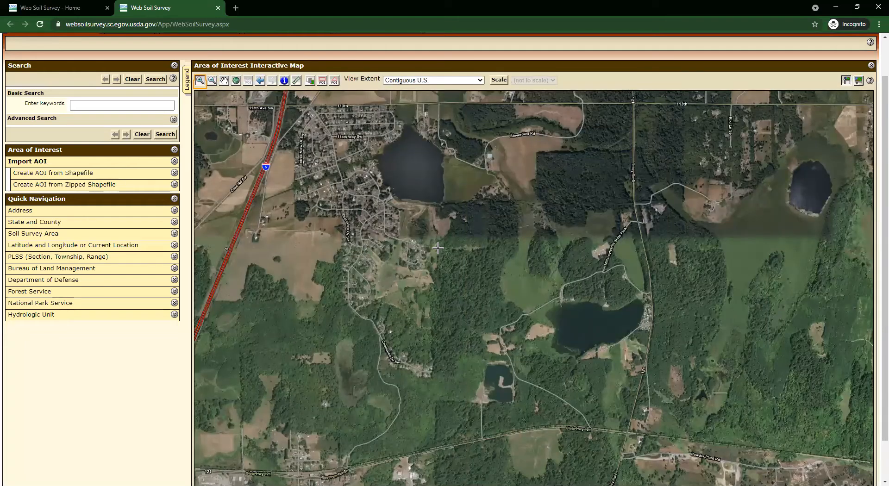
drag(437, 252, 659, 399)
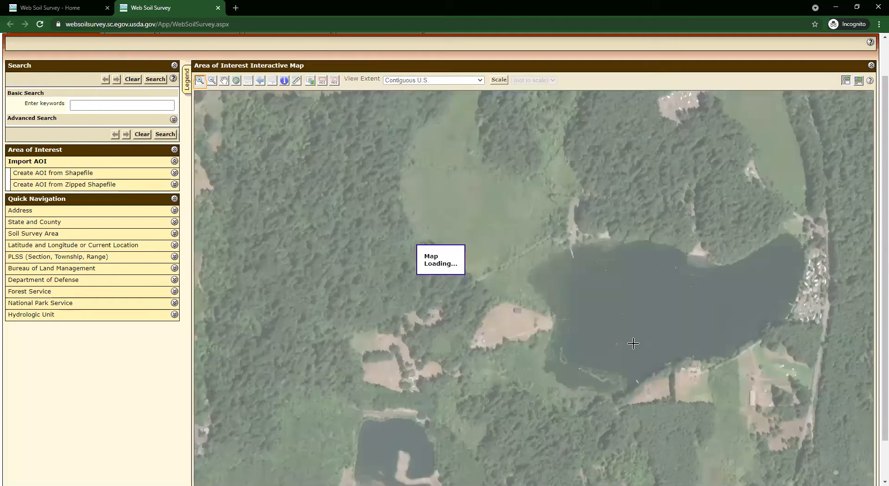
scroll(161, 99, down, 2)
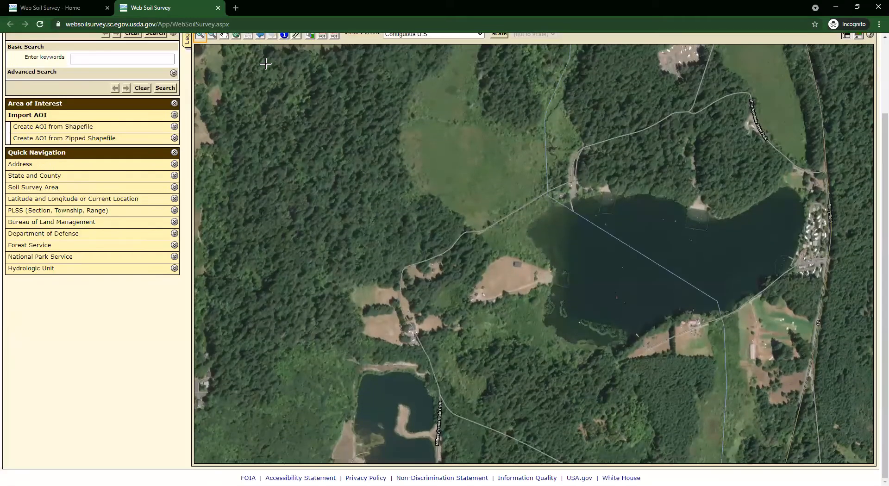
scroll(161, 99, up, 2)
click(322, 80)
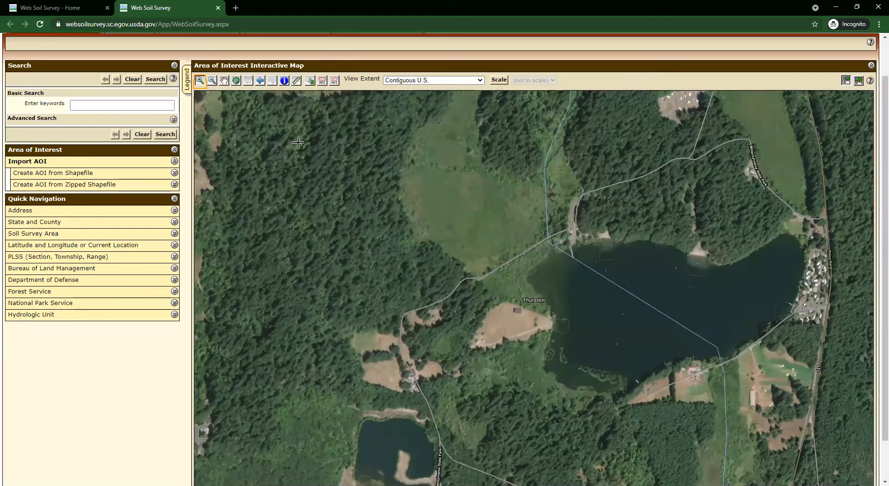
drag(202, 111, 806, 462)
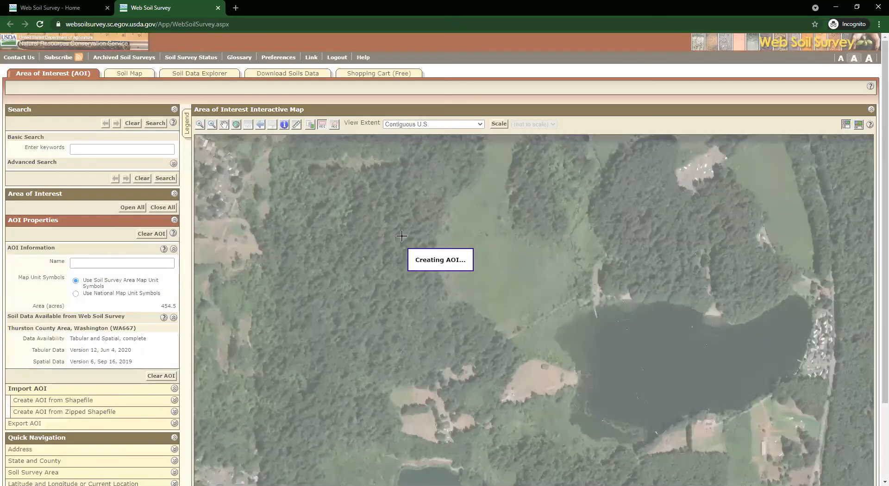
scroll(412, 199, down, 1)
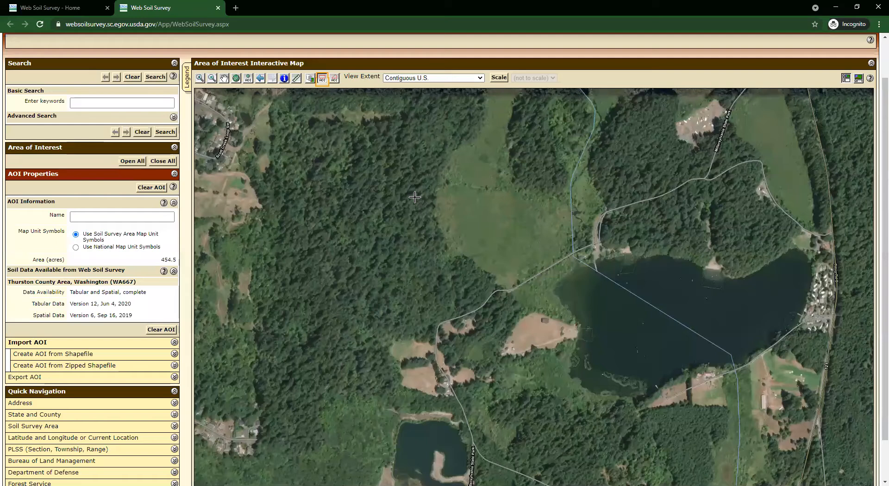
scroll(142, 277, down, 1)
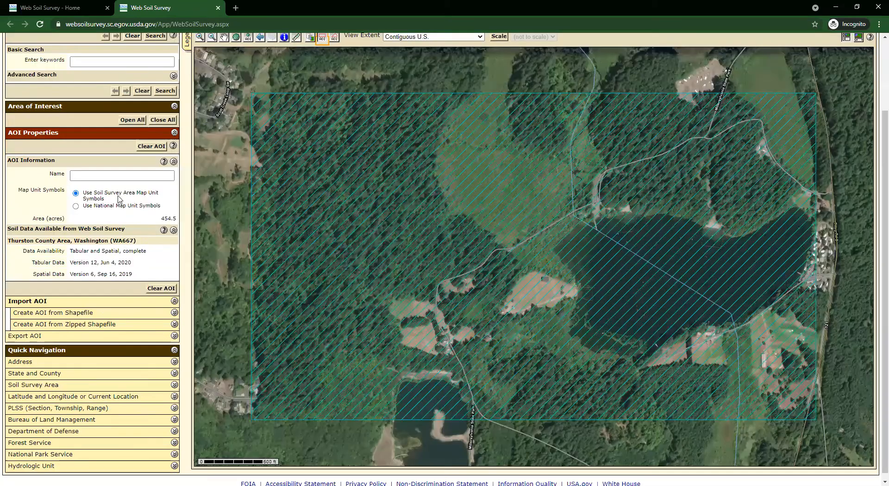
- Name the area of interest "Example" and review its acreage and available soil data
click(123, 169)
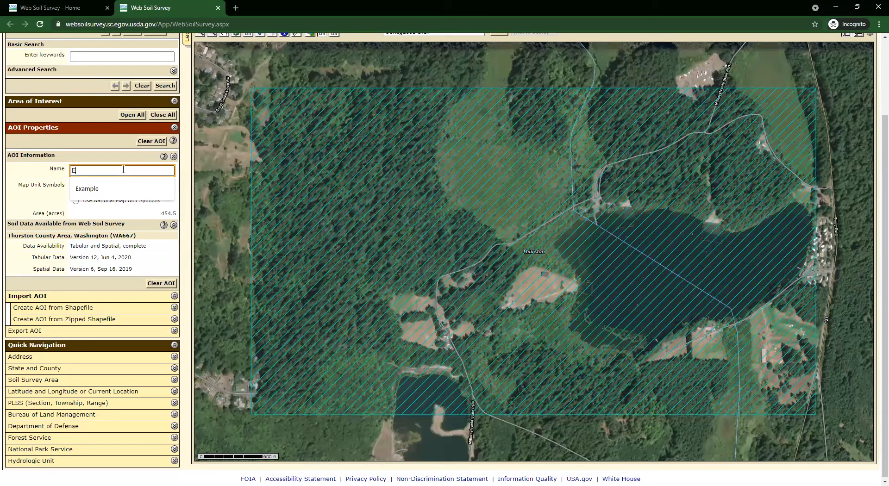
text(Example)
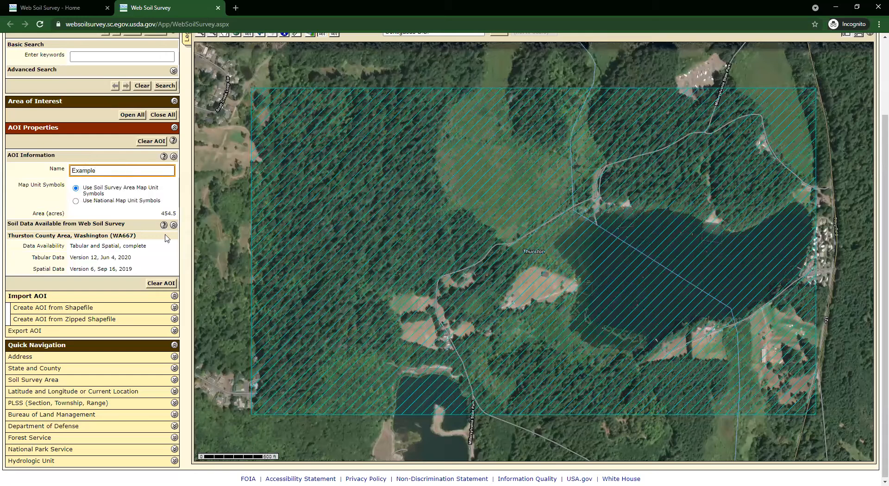
scroll(100, 316, up, 2)
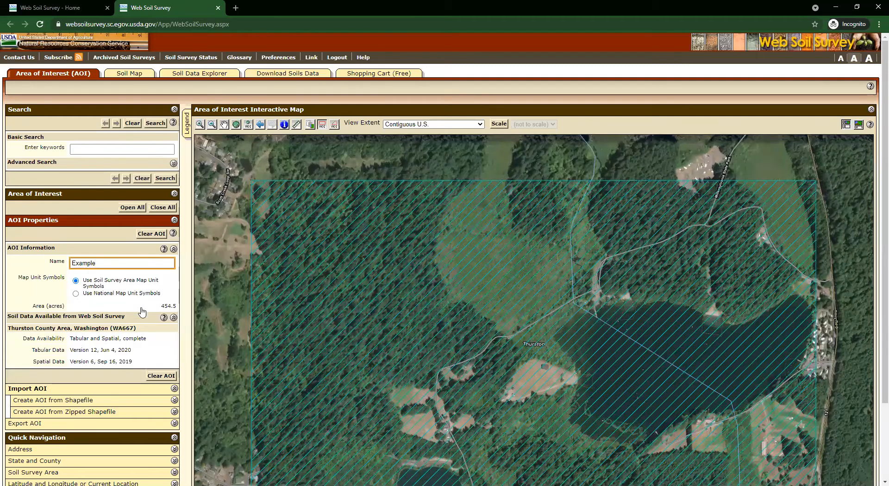
scroll(148, 342, down, 2)
scroll(156, 269, down, 1)
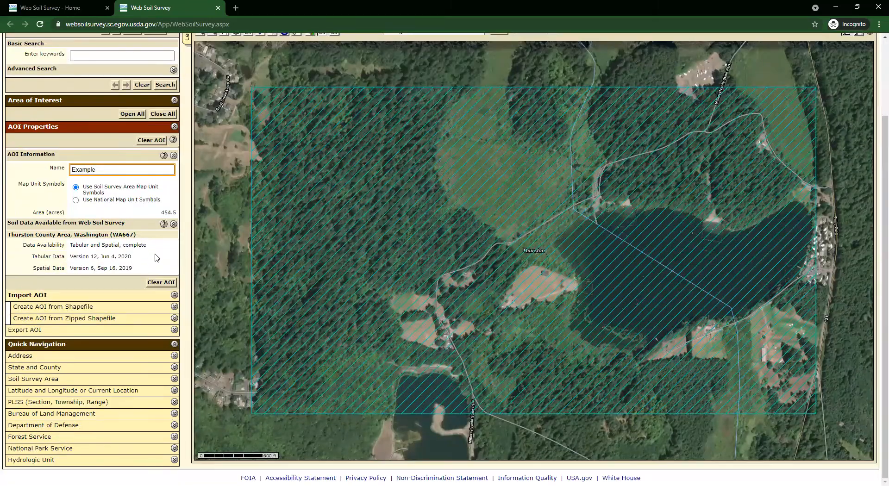
scroll(156, 250, up, 3)
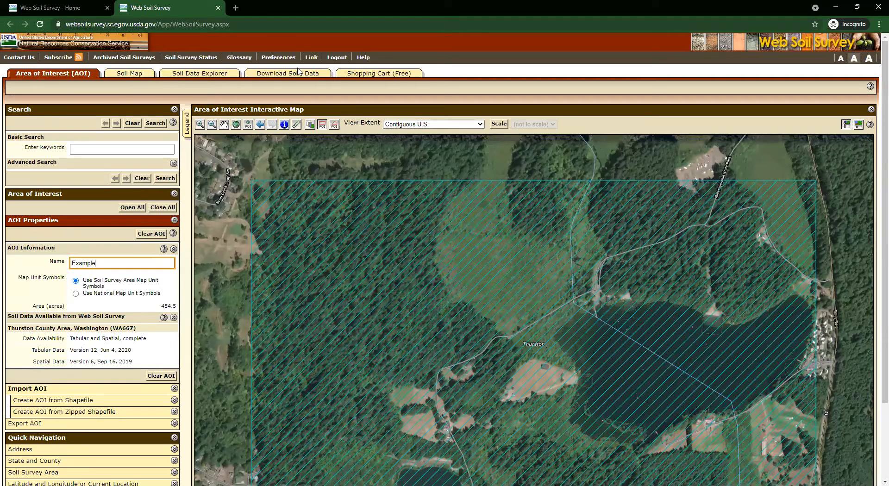
- Generate the soil map for the area of interest and examine the map unit boundaries
click(116, 75)
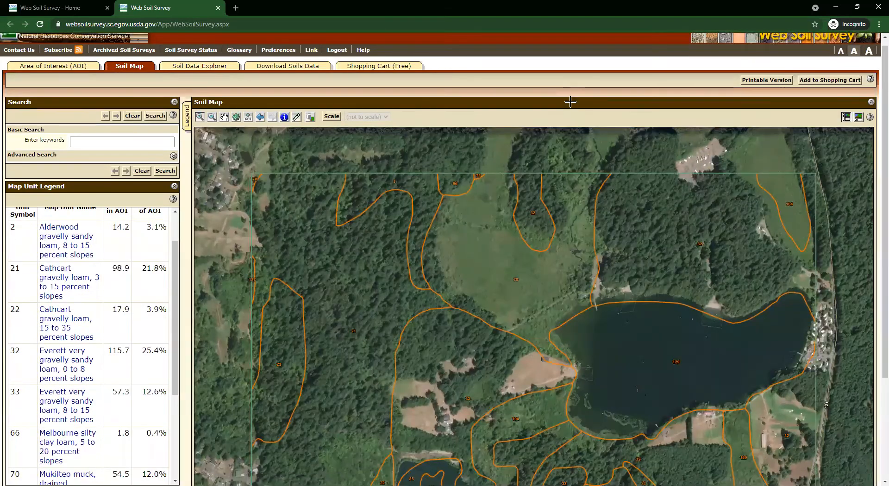
scroll(183, 291, down, 1)
scroll(153, 276, down, 2)
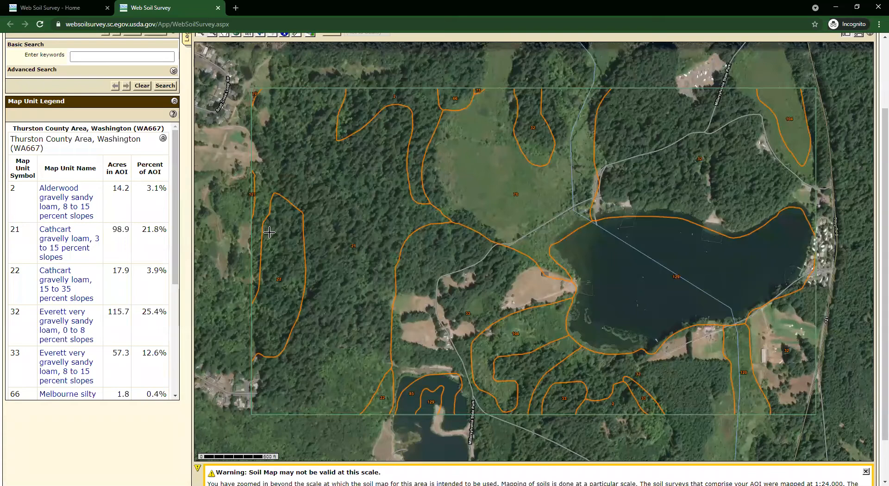
scroll(279, 229, up, 2)
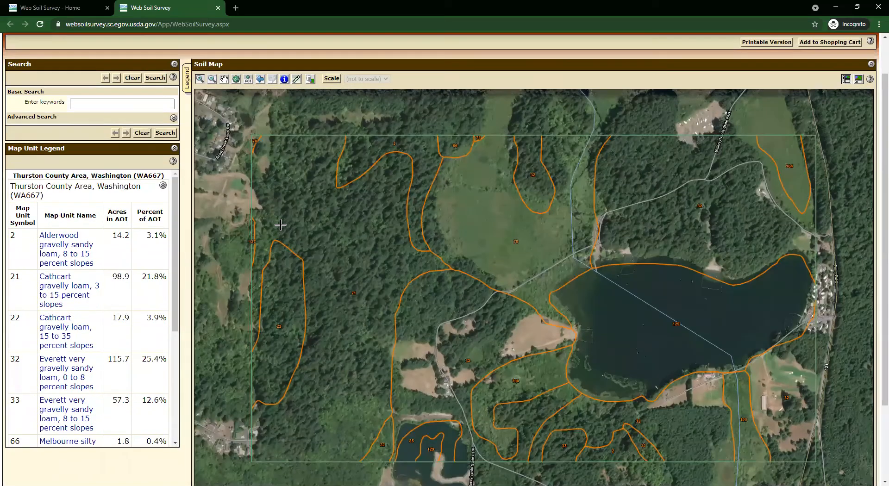
scroll(281, 226, up, 1)
scroll(129, 159, down, 1)
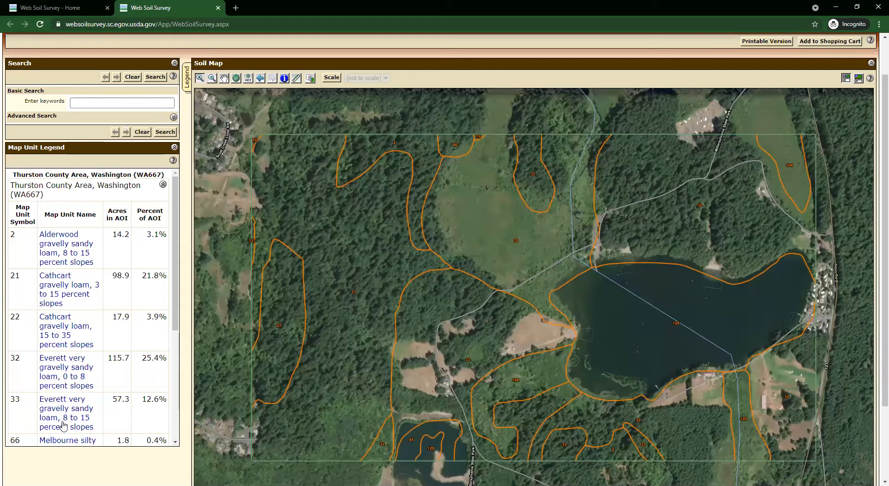
- Examine the names, acreages and percentages of all soil types in the map unit legend
scroll(62, 416, down, 2)
scroll(62, 415, down, 3)
scroll(65, 407, up, 5)
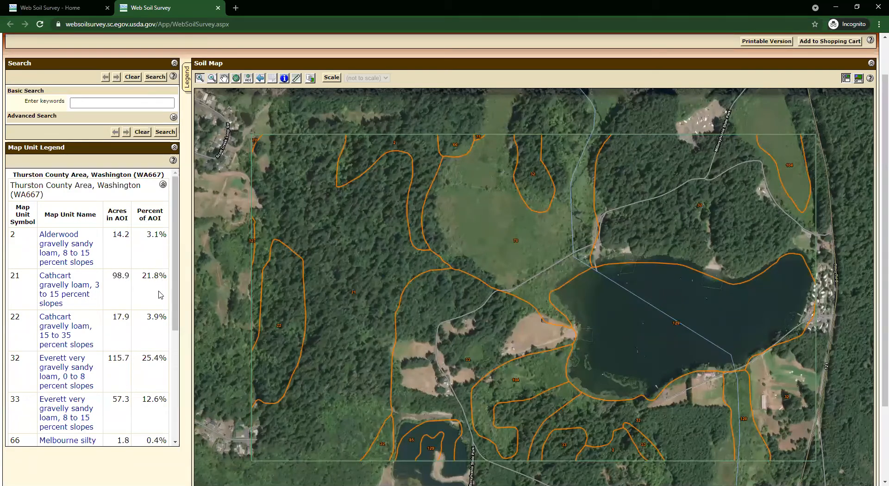
scroll(158, 378, down, 5)
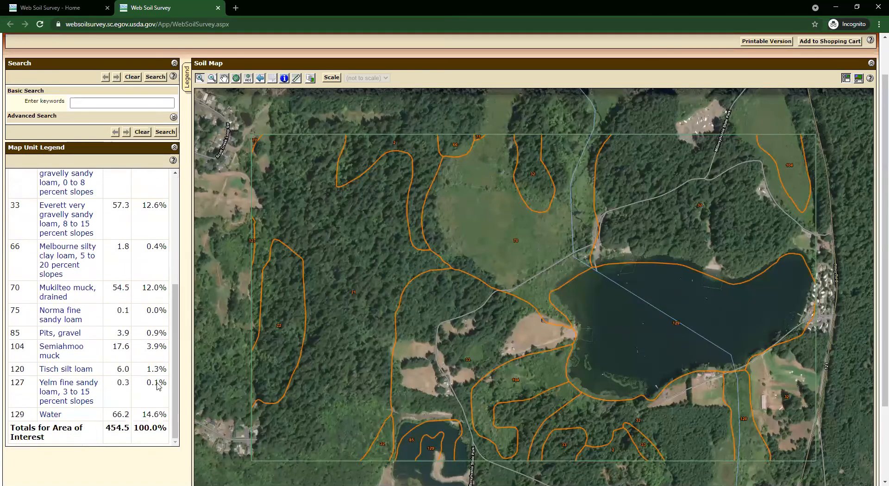
scroll(153, 400, up, 1)
scroll(115, 407, down, 1)
scroll(100, 324, up, 5)
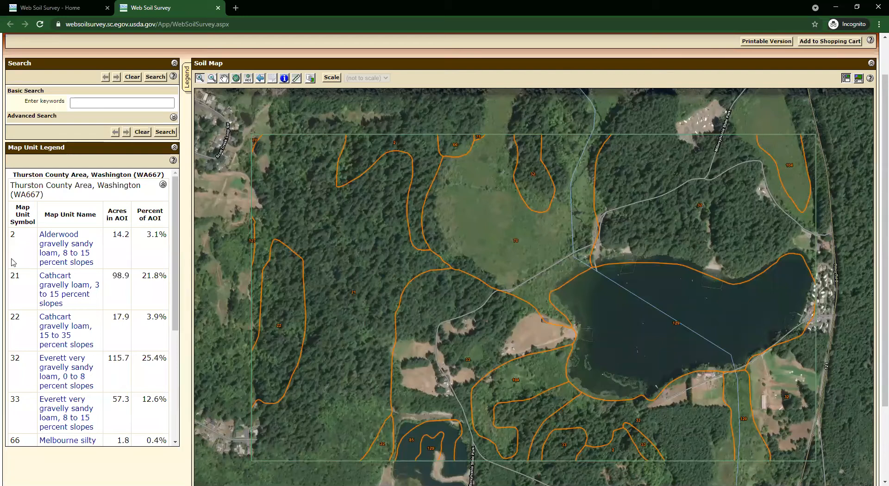
- Open the map unit description for Alderwood gravelly sandy loam, 8 to 15 percent slopes, and read its Map Unit Setting
click(75, 255)
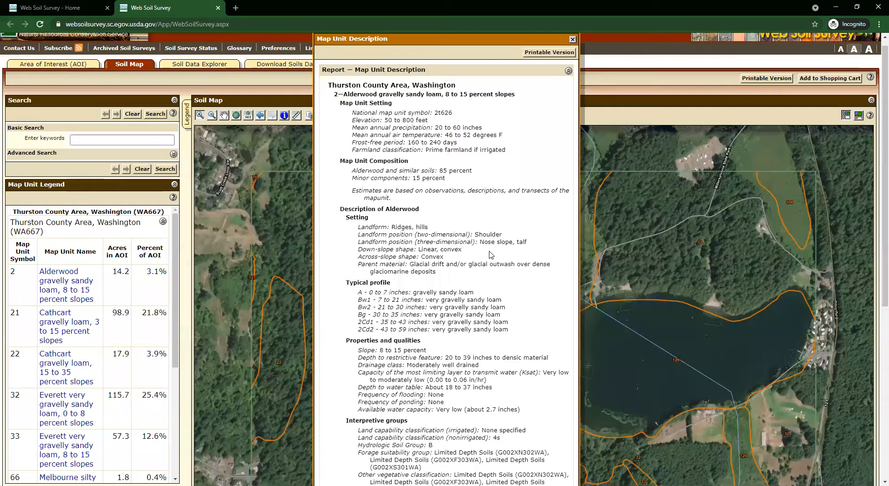
scroll(493, 235, down, 5)
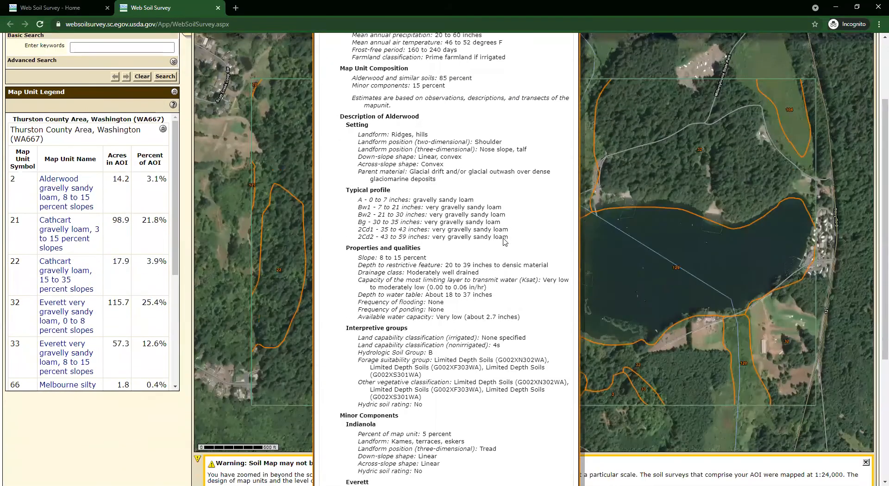
scroll(503, 244, up, 5)
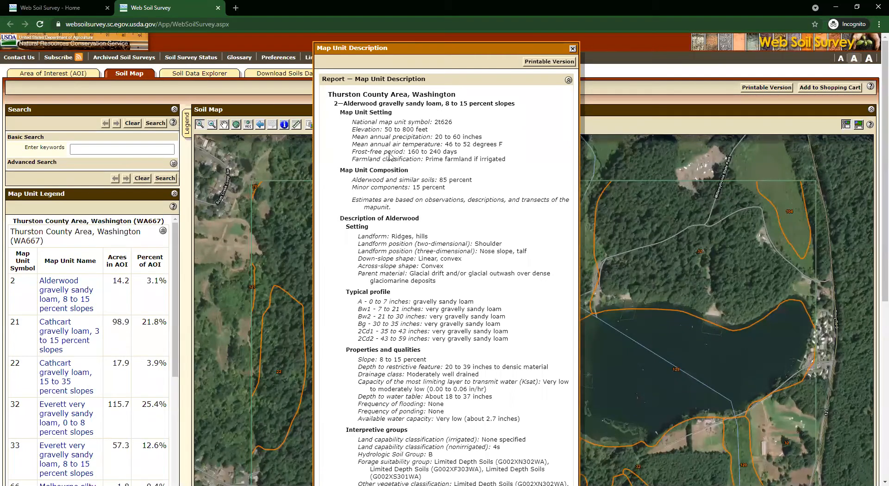
triple_click(381, 115)
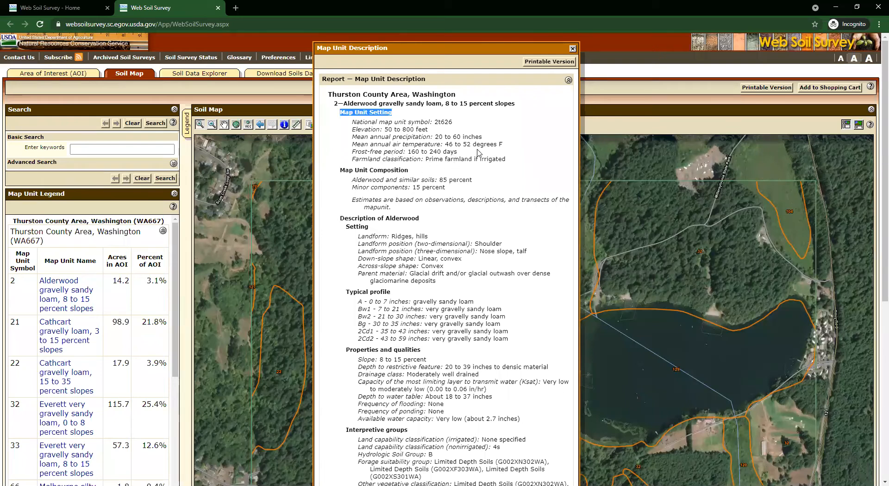
click(502, 173)
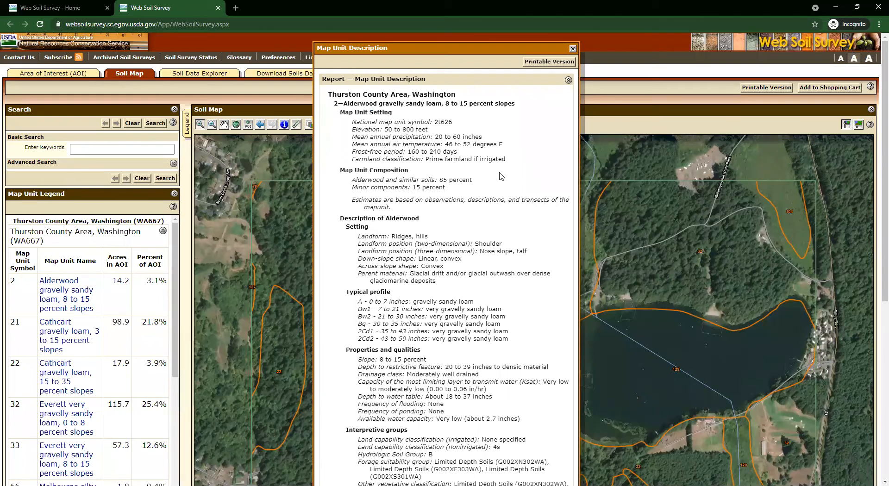
- Examine the Alderwood unit's Map Unit Composition and the Minor Components listed at the end of the report
drag(445, 188, 342, 175)
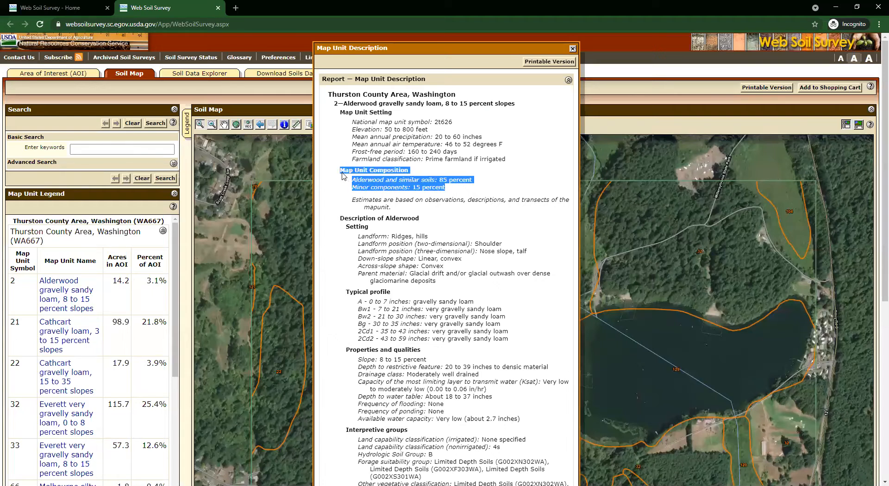
click(479, 198)
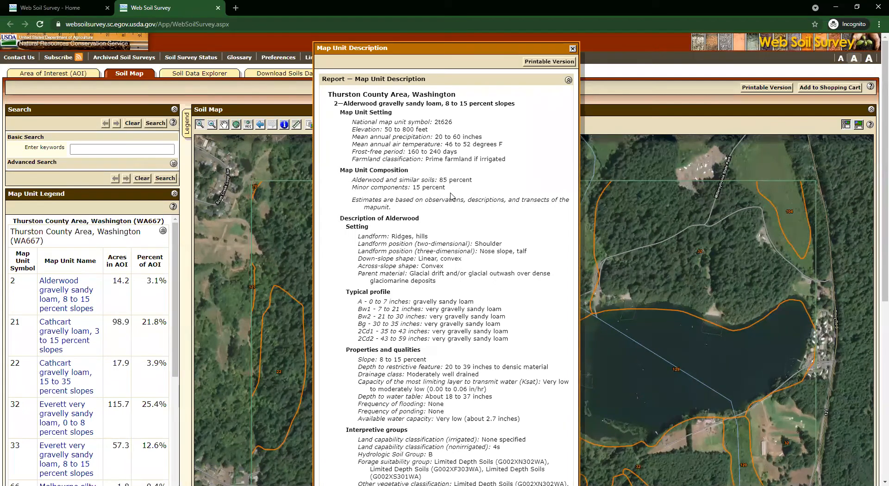
drag(445, 187, 351, 182)
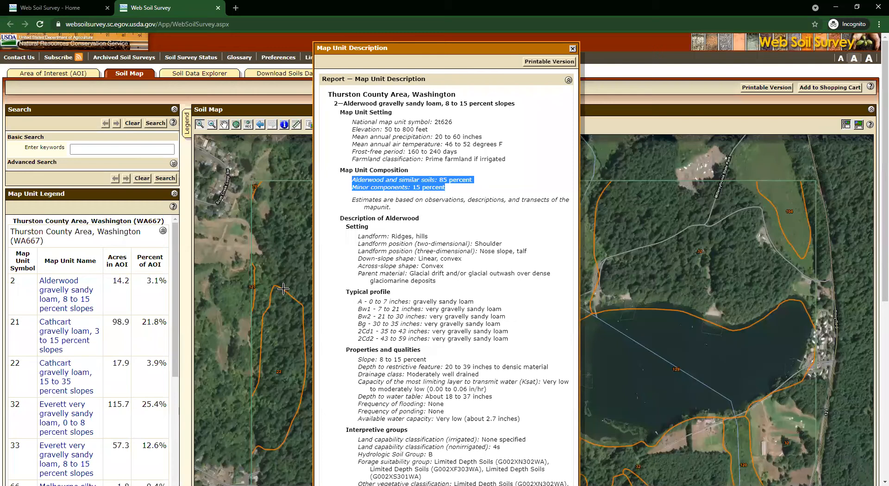
click(441, 200)
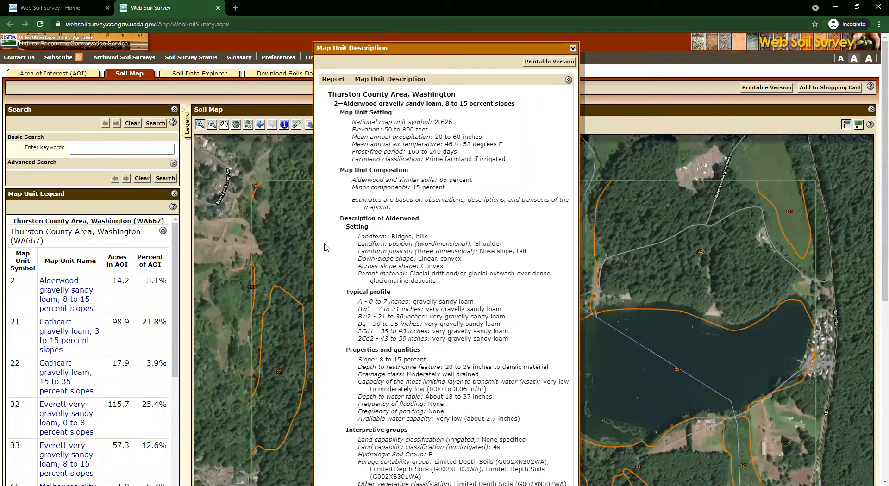
scroll(576, 394, down, 1)
scroll(574, 387, up, 1)
scroll(389, 194, down, 7)
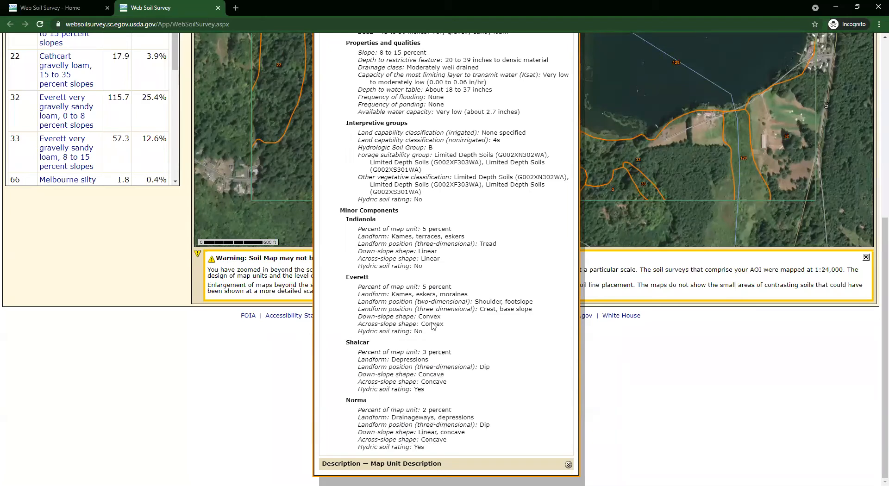
scroll(438, 102, up, 4)
scroll(438, 102, up, 3)
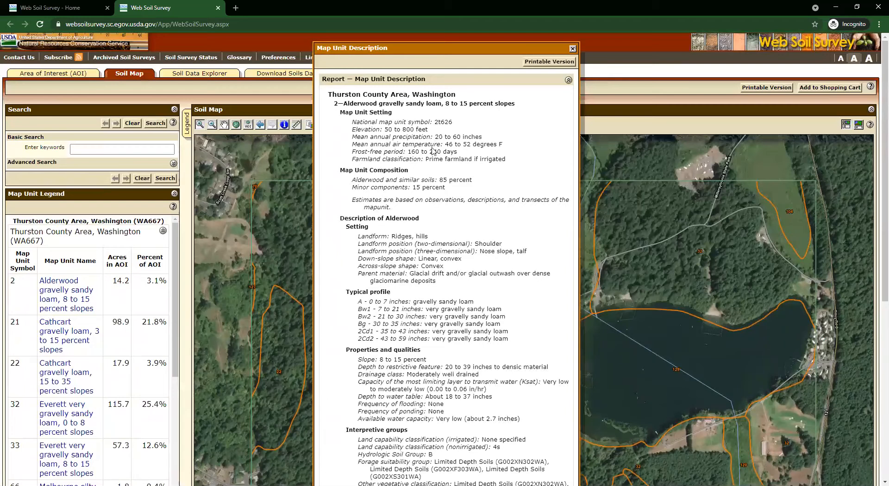
- Examine the landform, slope shape and parent material in the setting section of the Alderwood description
scroll(407, 209, down, 1)
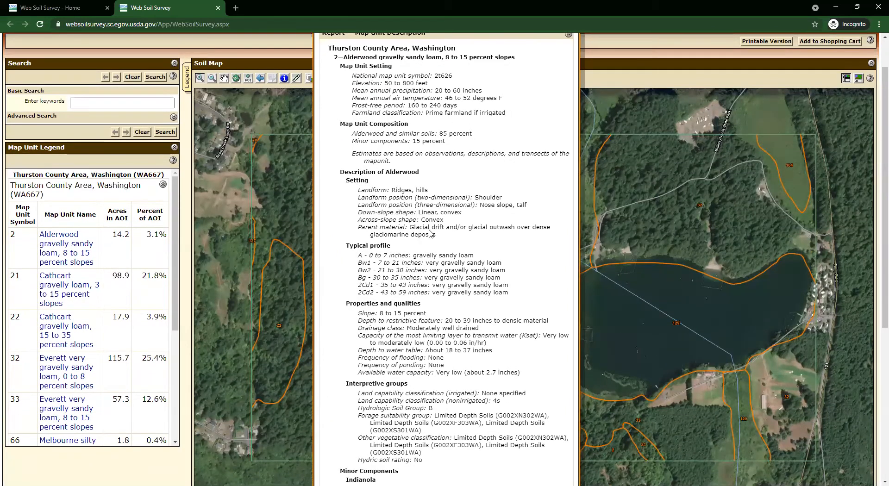
drag(441, 237, 355, 194)
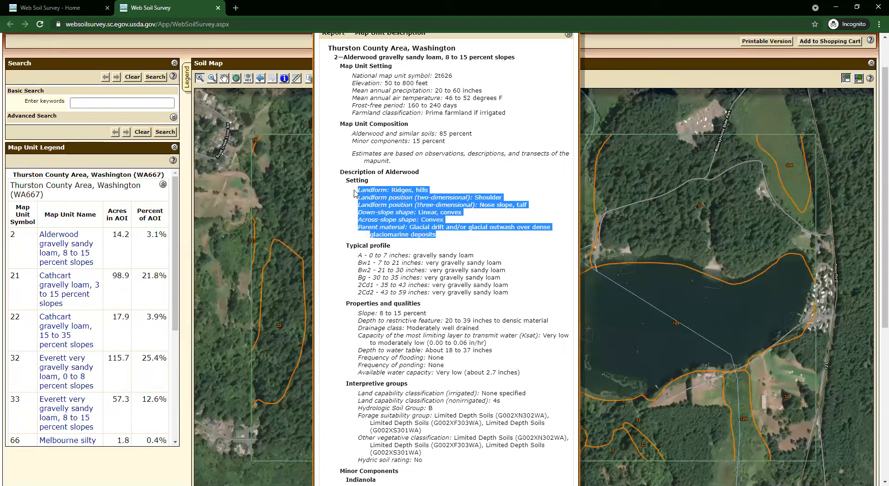
click(455, 239)
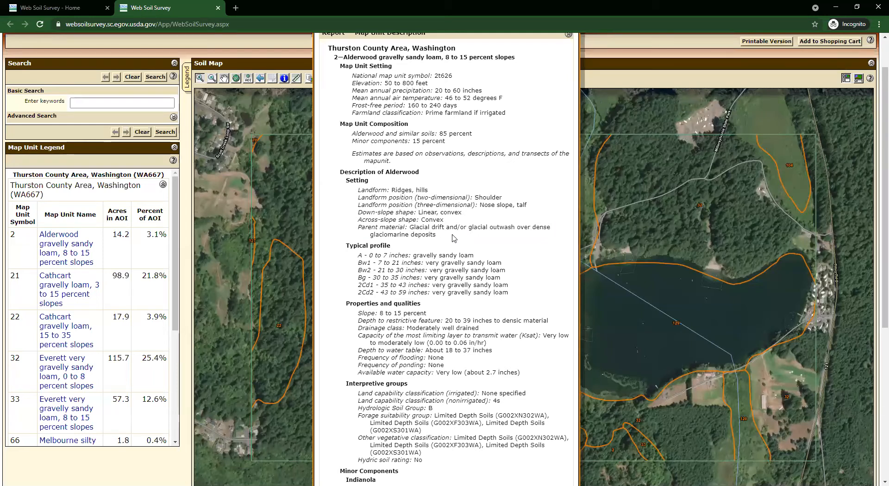
scroll(444, 218, down, 1)
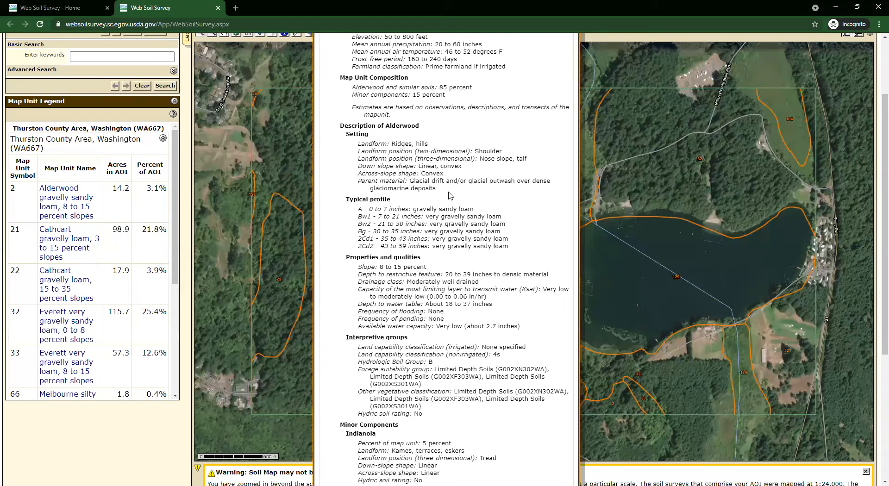
drag(436, 189, 358, 182)
click(443, 199)
- Examine the horizon depths and textures in the Alderwood soil's typical profile
scroll(455, 209, down, 1)
drag(509, 201, 358, 163)
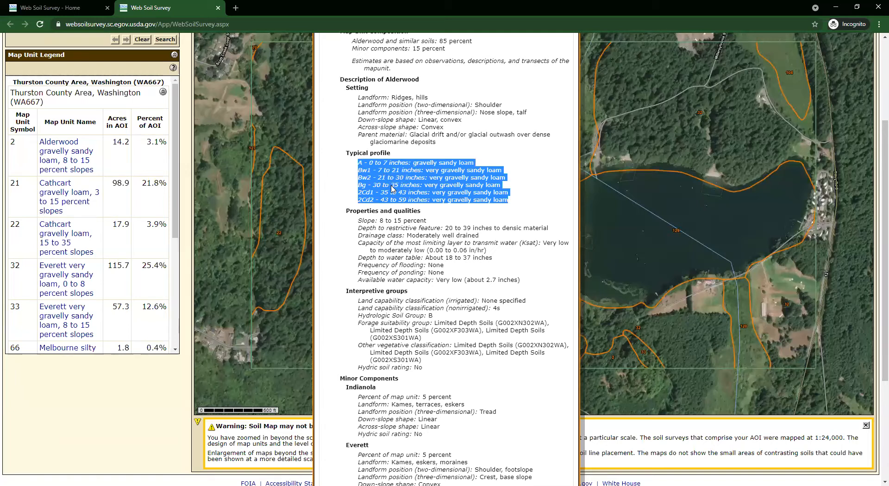
click(461, 216)
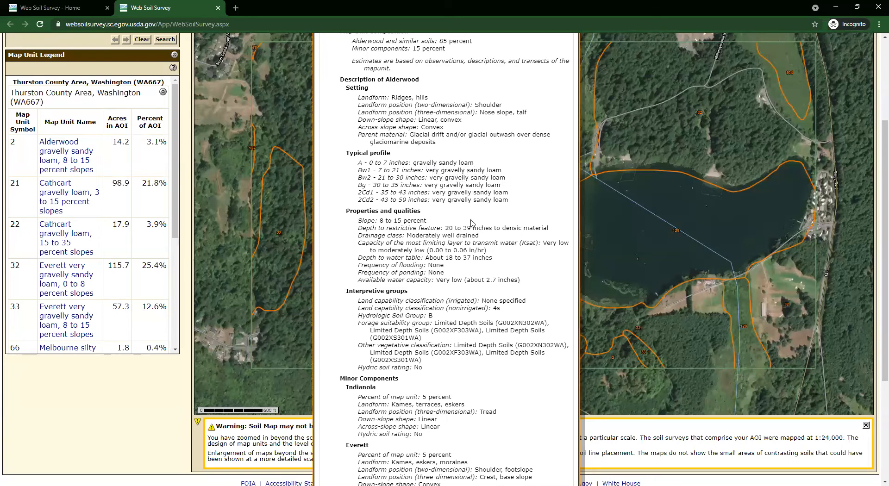
- Examine the Alderwood soil's properties and qualities, focusing on the depth to restrictive feature and comparing it with the typical profile
scroll(469, 223, down, 2)
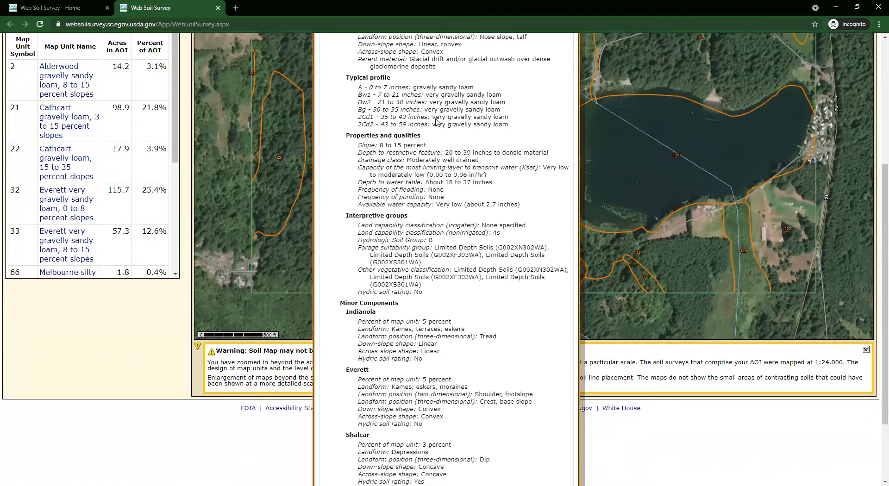
drag(525, 206, 357, 145)
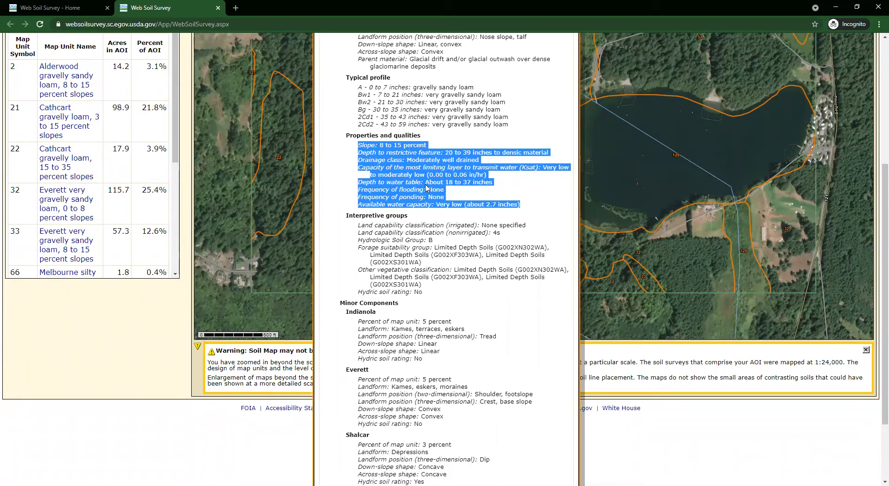
click(415, 157)
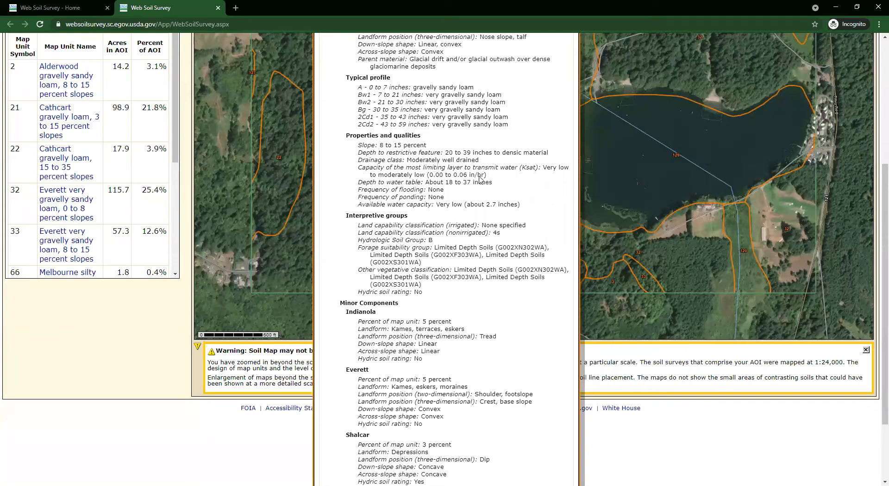
drag(552, 151, 352, 153)
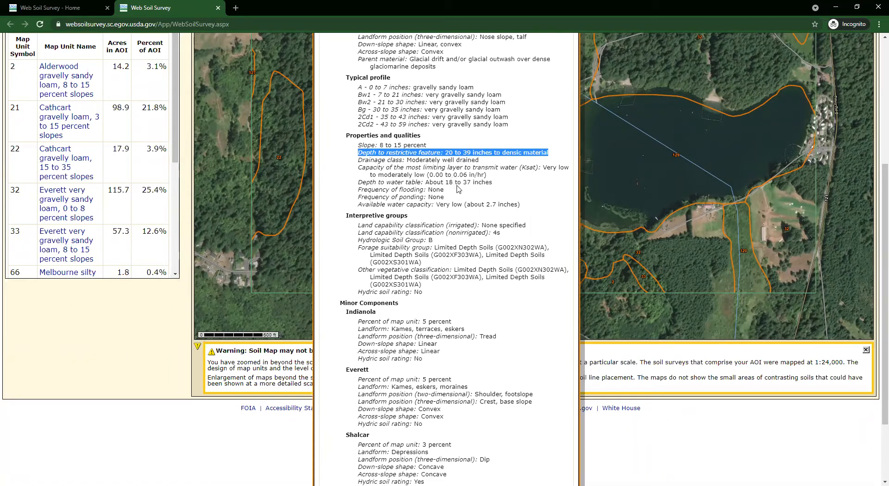
click(467, 162)
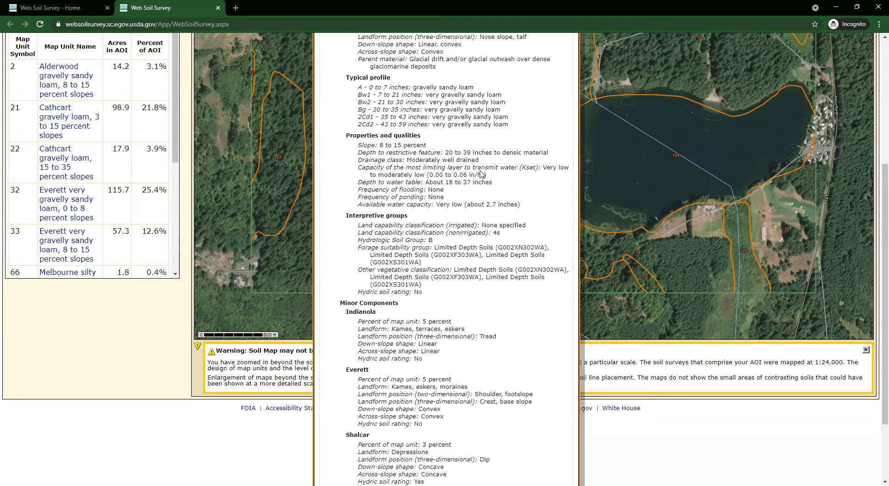
scroll(481, 173, up, 1)
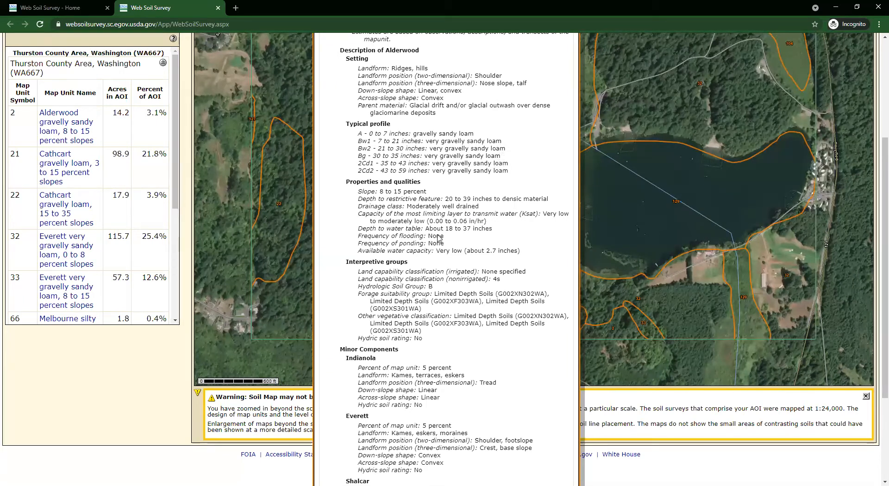
scroll(438, 238, down, 1)
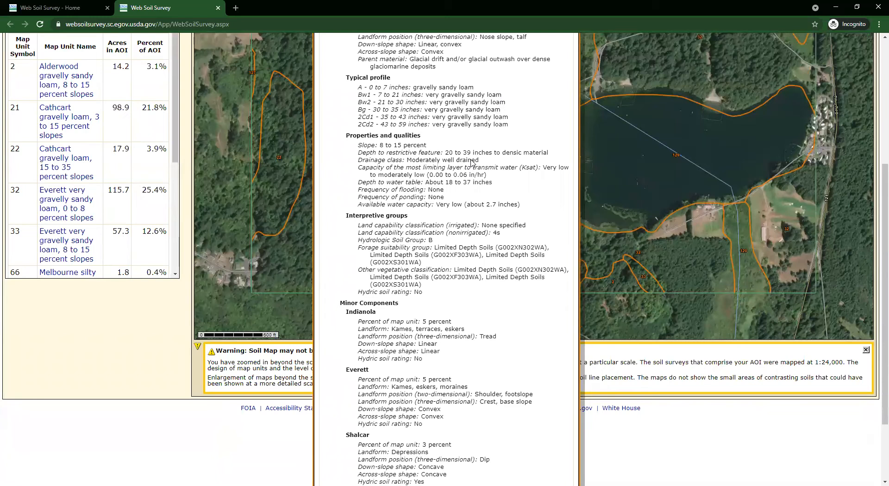
drag(443, 155, 501, 156)
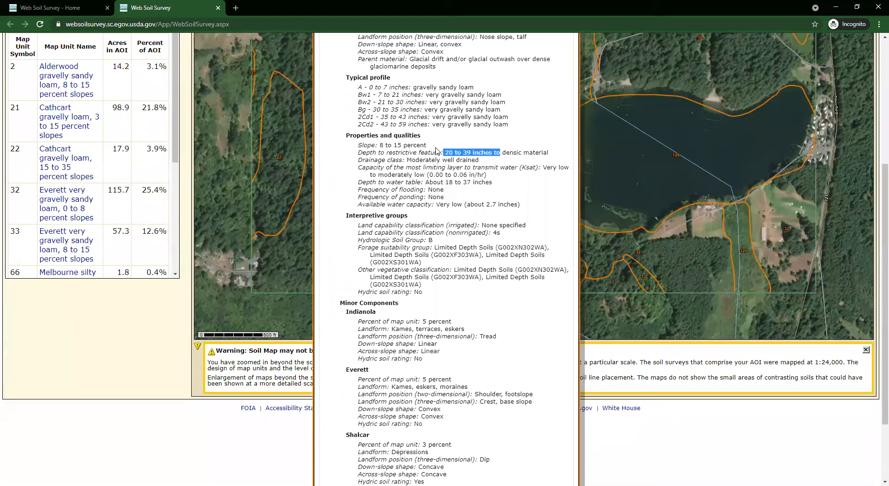
click(435, 109)
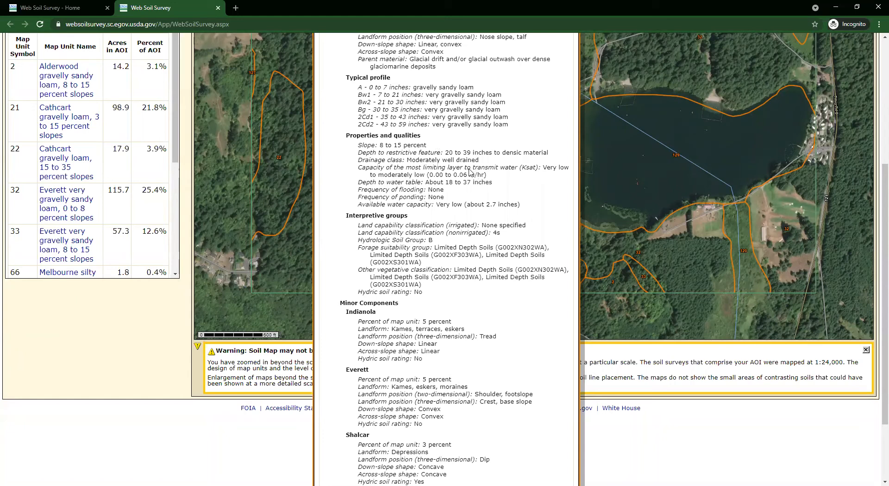
- Review the Alderwood soil's drainage class, water table depth, flooding and ponding frequency, and available water capacity
scroll(472, 171, down, 1)
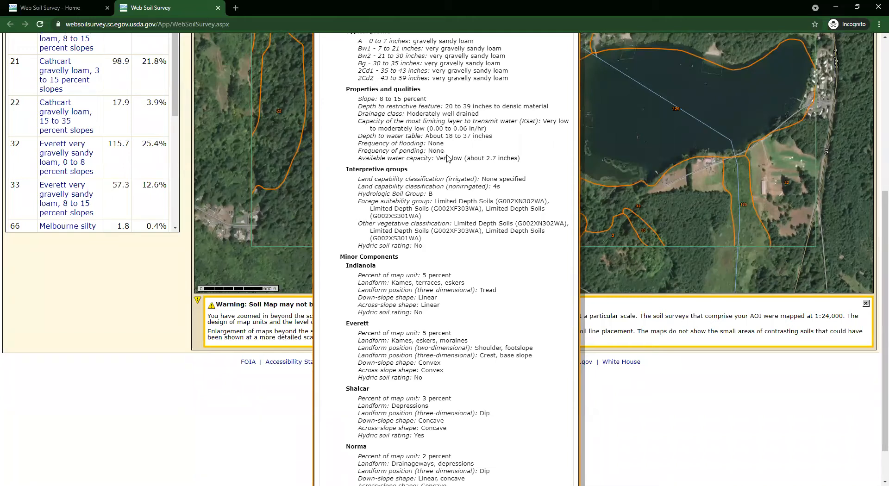
scroll(448, 158, up, 2)
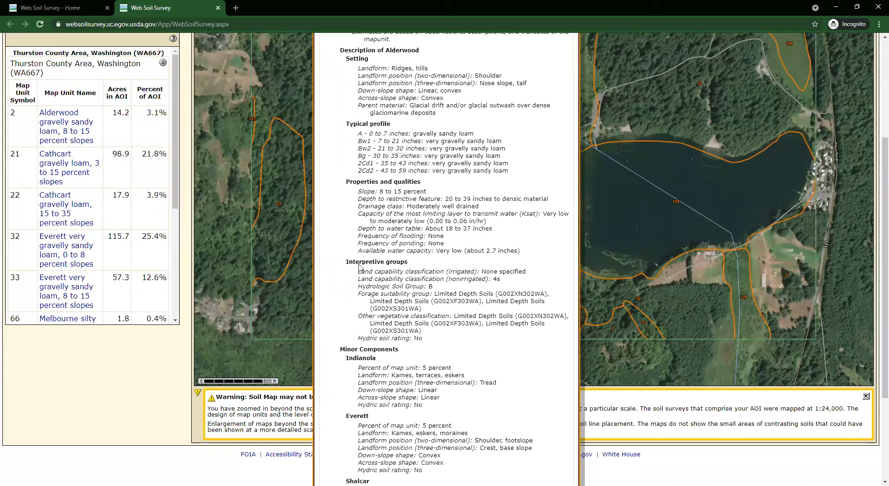
scroll(416, 232, down, 1)
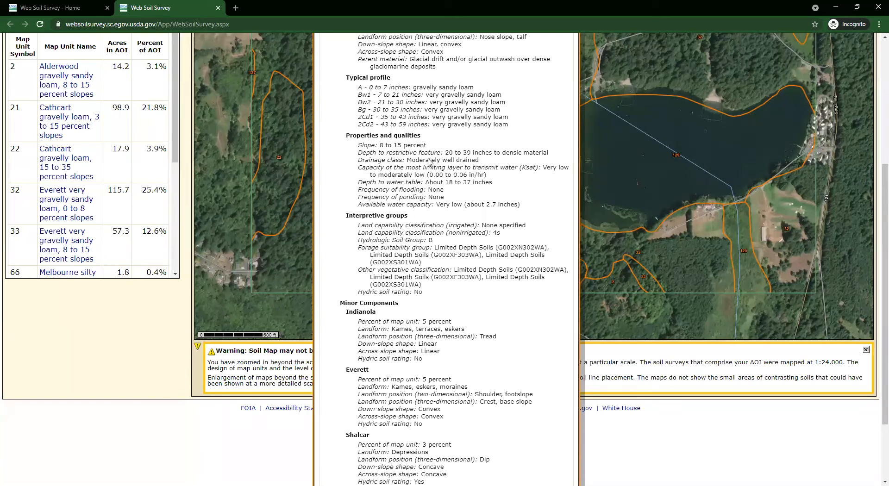
scroll(435, 162, up, 1)
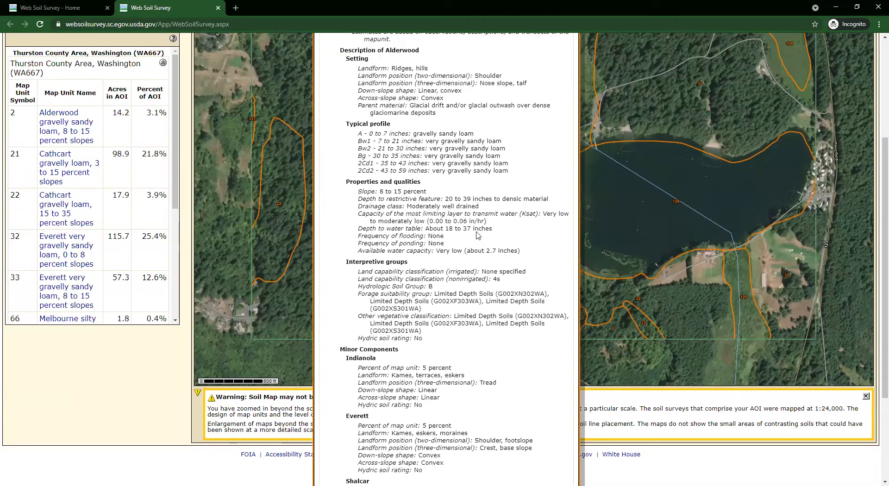
scroll(453, 160, down, 1)
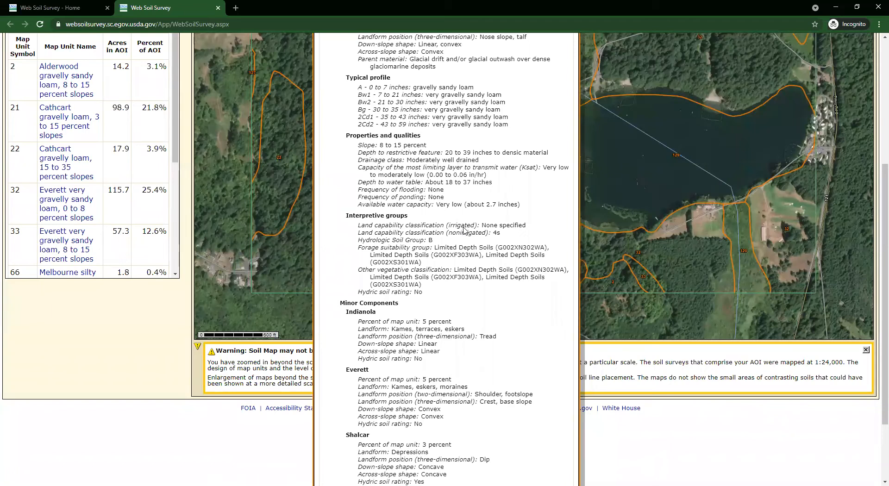
- Examine the Alderwood soil's interpretive groups and close the map unit description
scroll(464, 230, down, 1)
drag(435, 249, 358, 184)
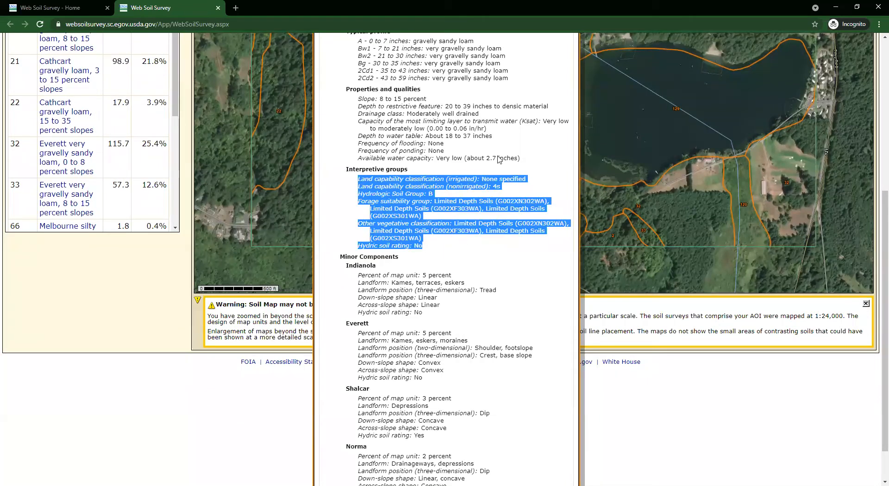
scroll(538, 167, down, 1)
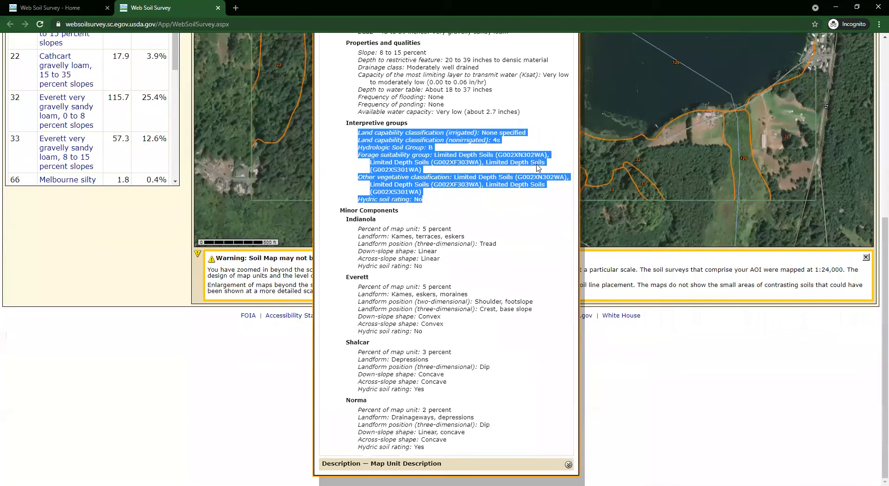
scroll(537, 169, up, 5)
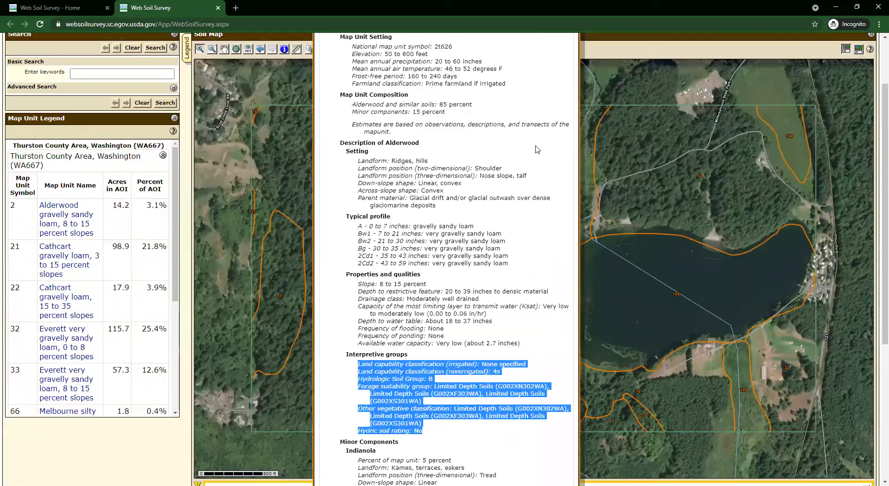
click(571, 54)
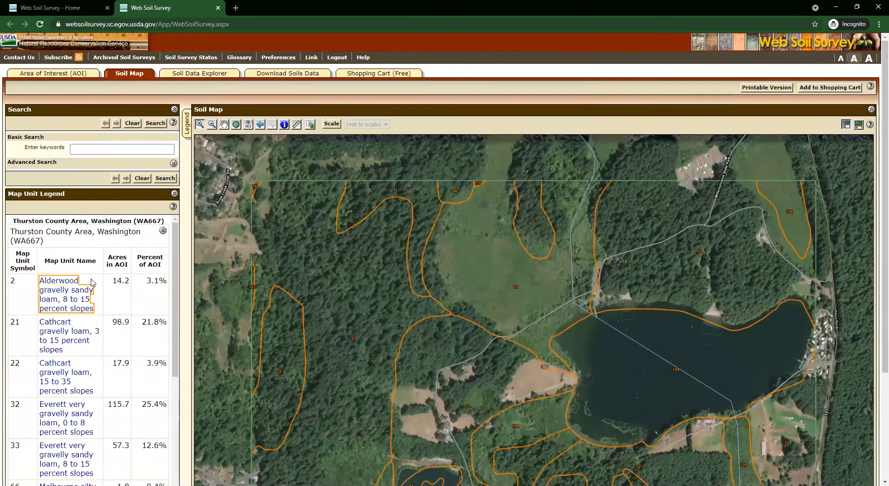
- Review the map unit legend for the area of interest, comparing the listed soils with their delineations on the map
scroll(70, 352, down, 8)
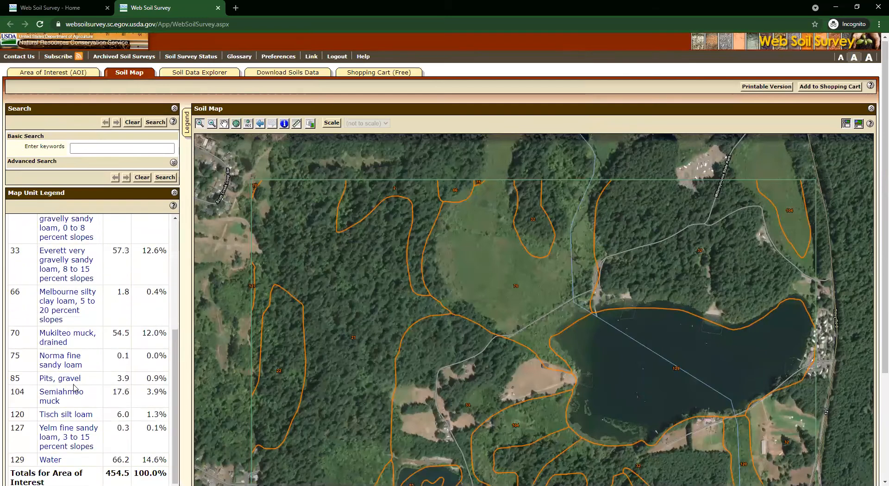
scroll(68, 326, up, 10)
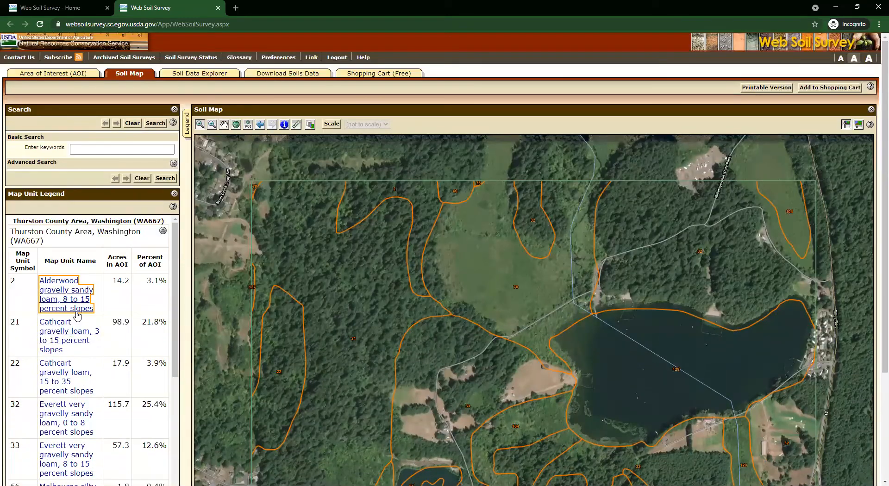
scroll(66, 318, down, 1)
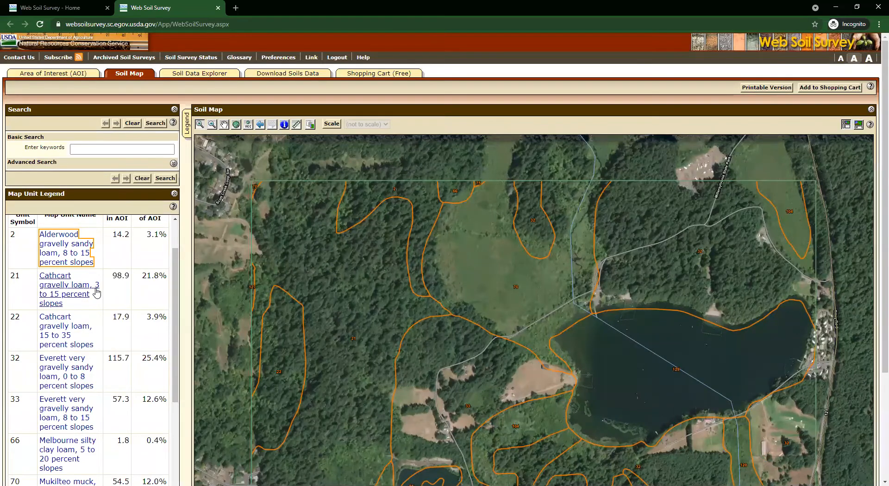
scroll(97, 294, up, 1)
scroll(90, 206, down, 2)
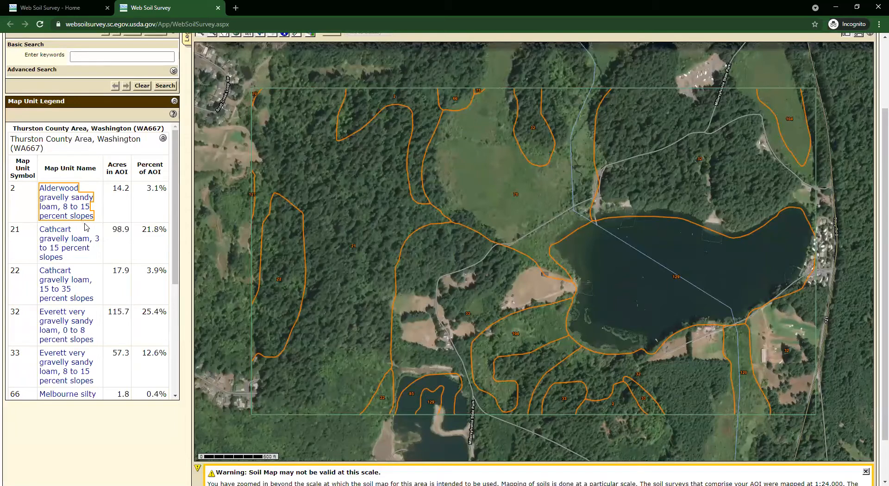
scroll(109, 223, up, 2)
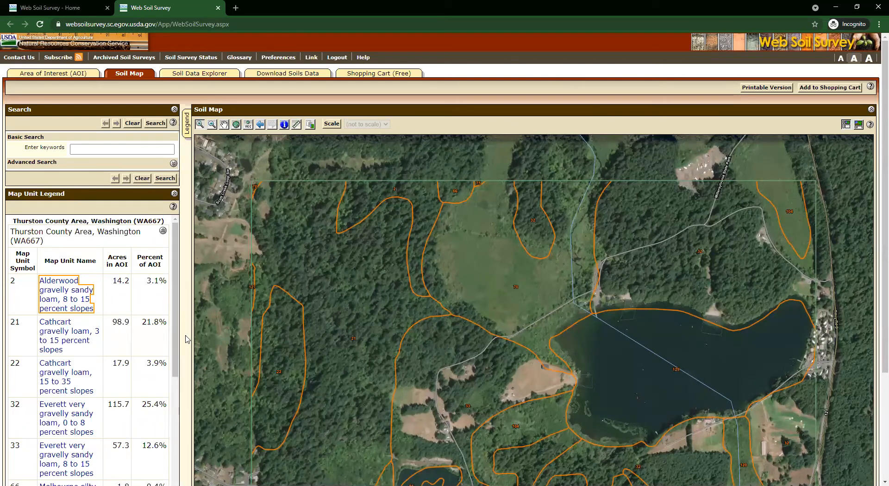
- Open the Soil Data Explorer and review the suitability and limitation rating categories for the area of interest
click(206, 75)
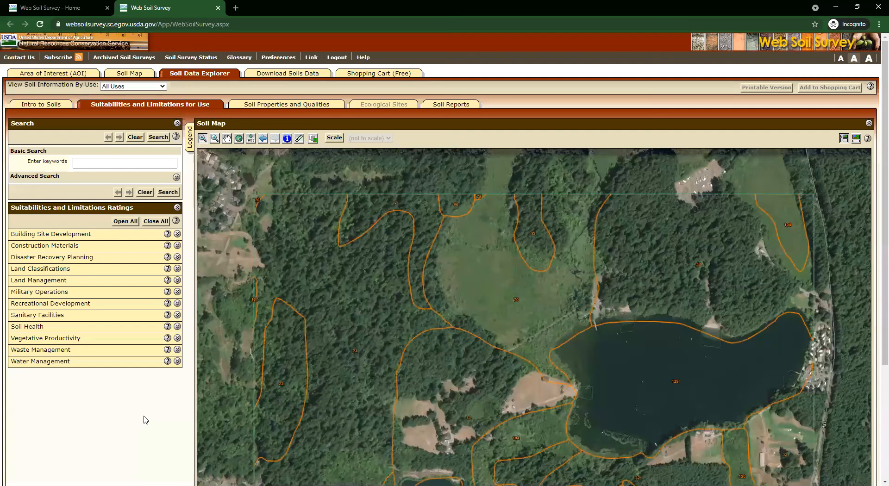
scroll(157, 412, down, 2)
scroll(156, 413, down, 3)
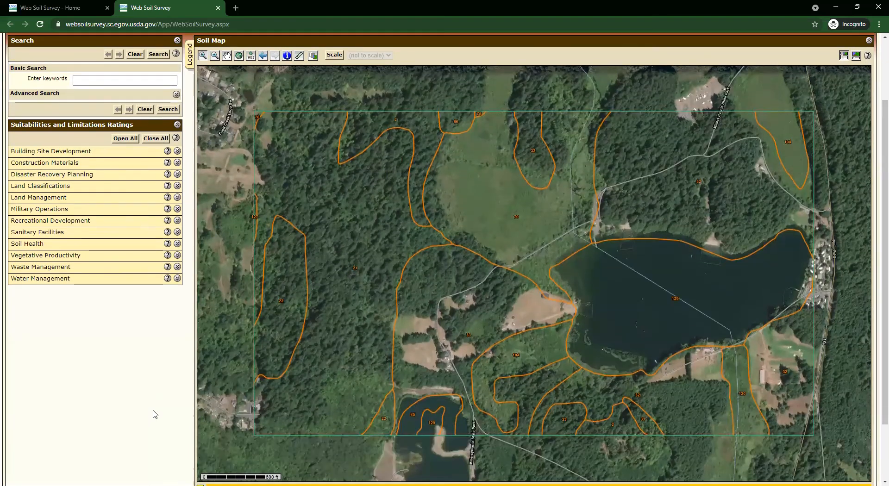
scroll(154, 403, down, 2)
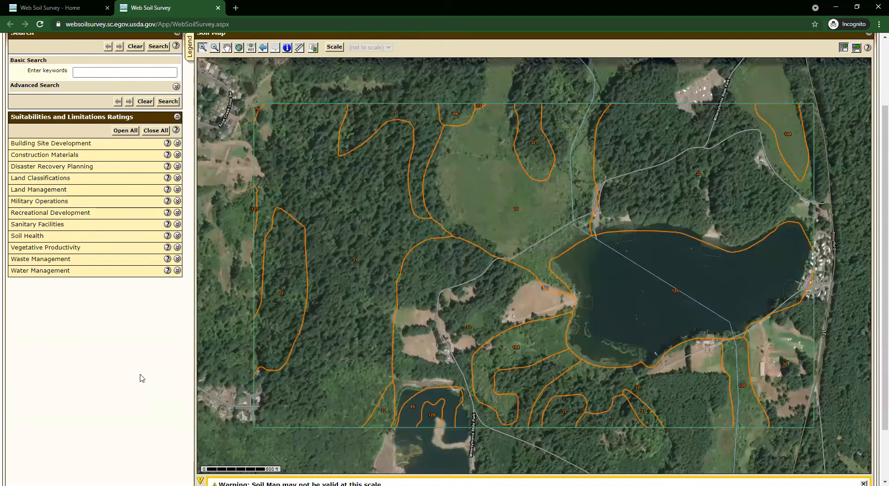
scroll(157, 365, up, 1)
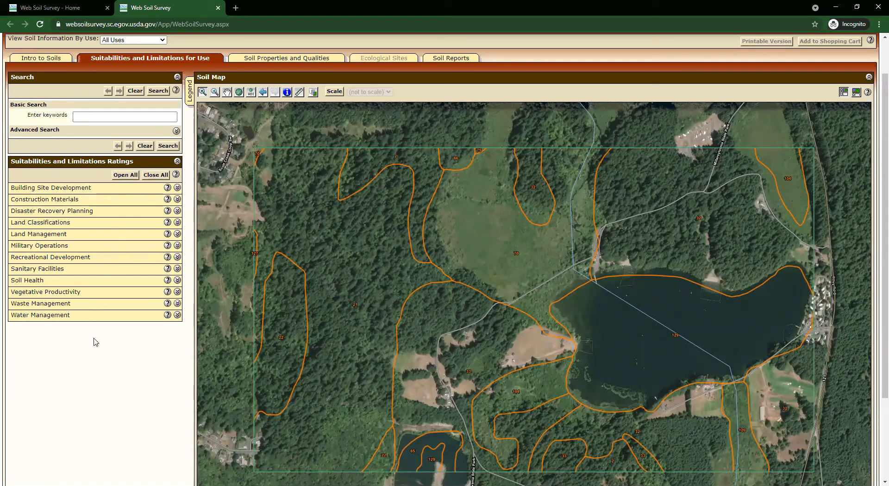
- Generate the Helicopter Landing Zones rating from the Military Operations category for the area of interest
click(177, 246)
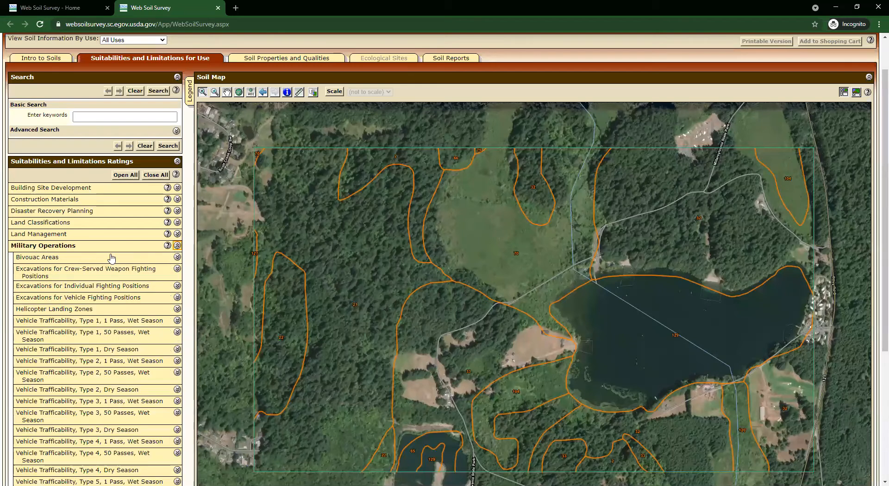
scroll(79, 259, down, 1)
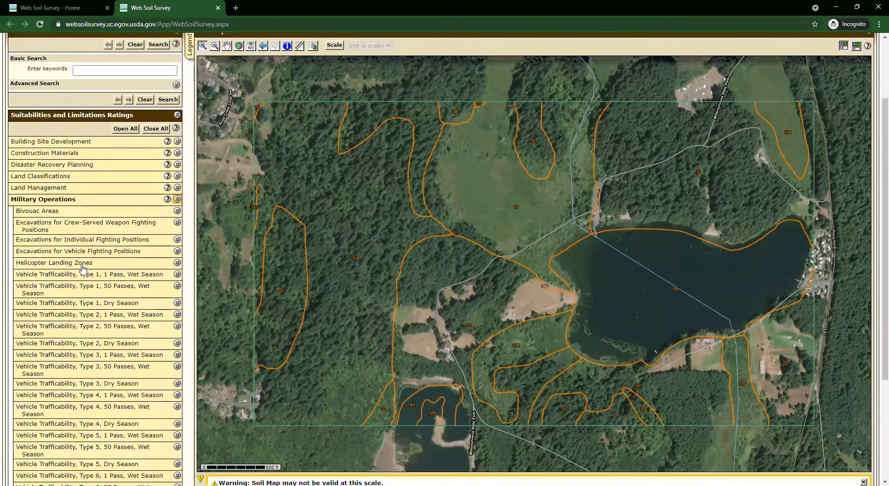
click(84, 264)
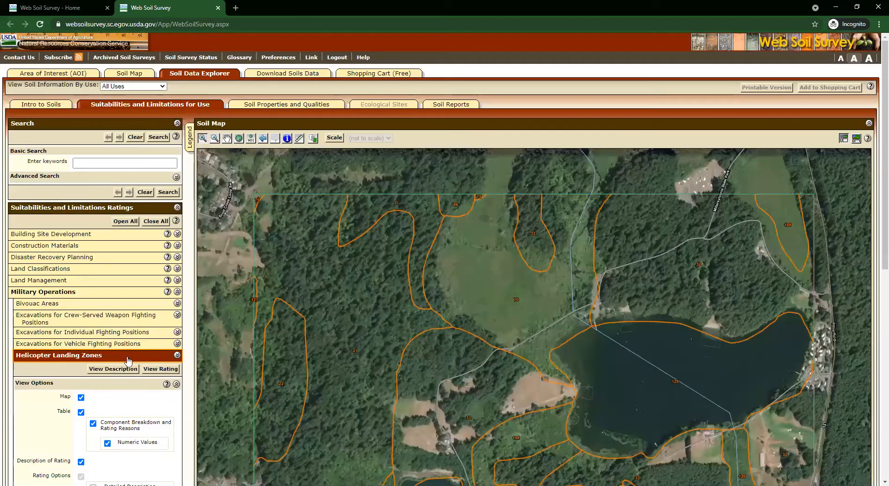
scroll(128, 361, down, 1)
click(157, 323)
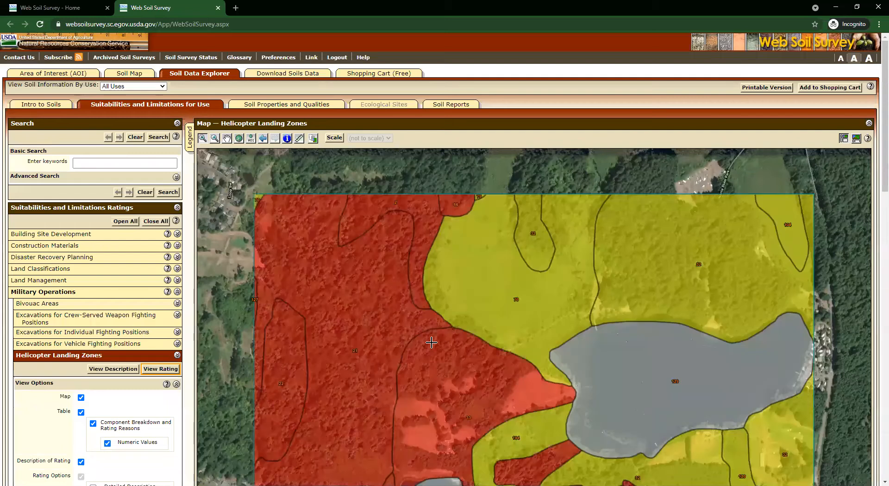
- Examine the Helicopter Landing Zones map and its summary by map unit, including the ratings and rating reasons
scroll(431, 342, down, 3)
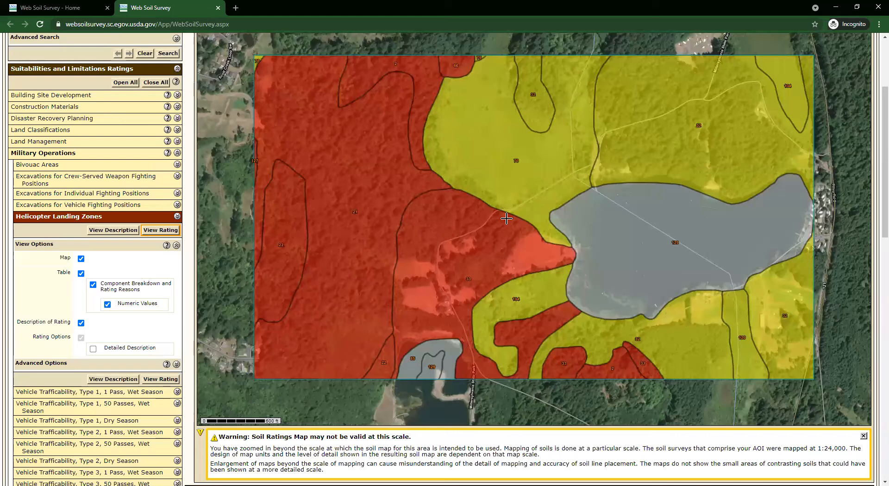
scroll(506, 214, down, 2)
scroll(506, 213, up, 2)
scroll(516, 199, down, 6)
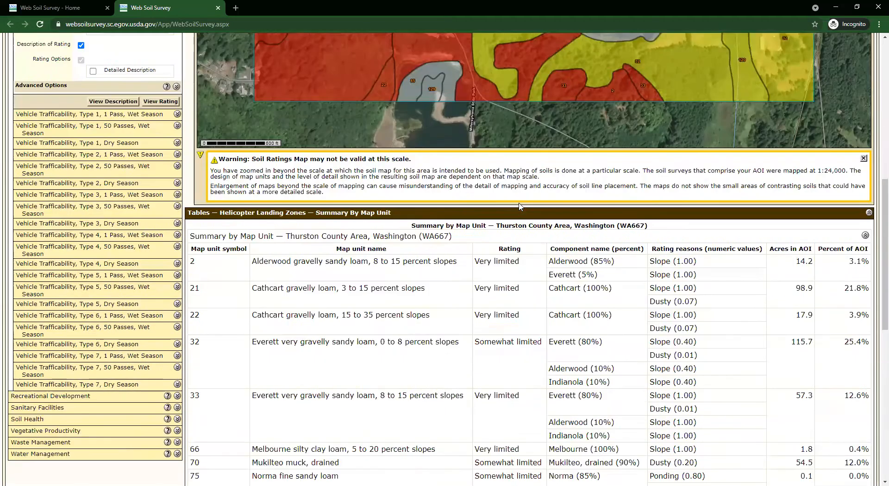
scroll(519, 206, down, 3)
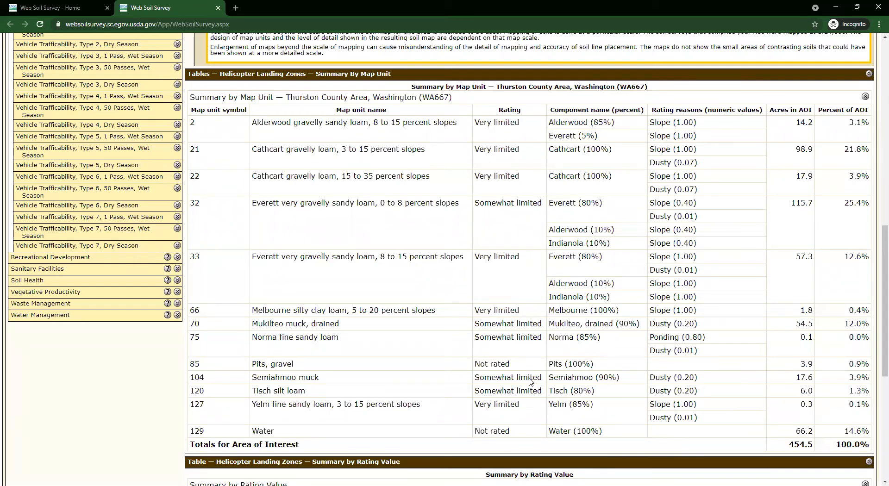
scroll(513, 361, up, 5)
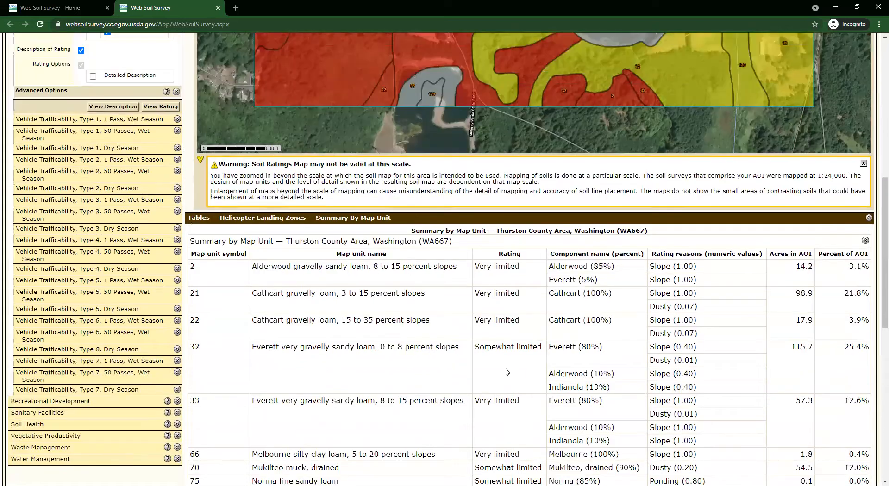
scroll(458, 435, up, 3)
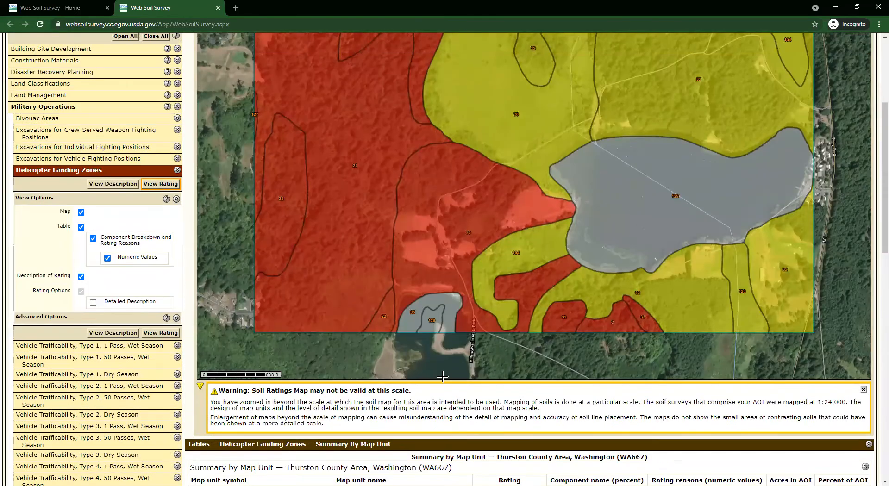
scroll(480, 282, up, 3)
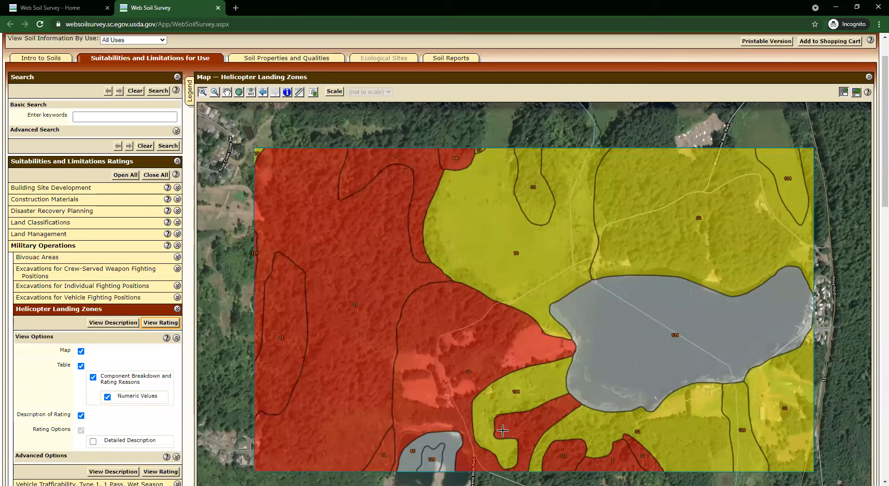
scroll(481, 418, down, 1)
scroll(482, 418, down, 4)
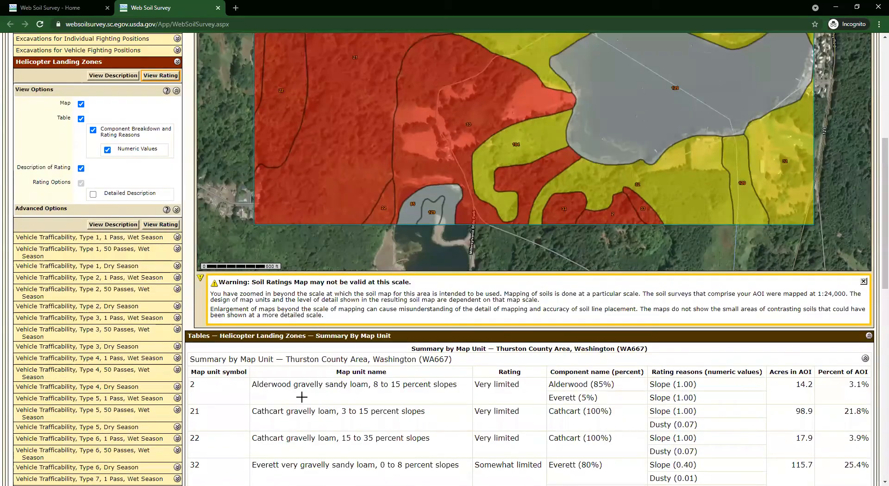
- Collapse the Military Operations ratings and generate the Compaction Potential (WA) rating from the Land Management category
scroll(134, 278, up, 3)
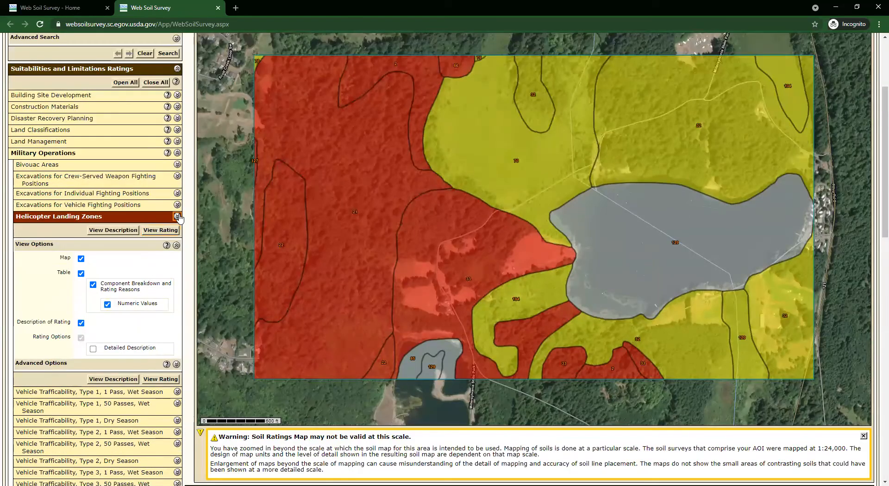
click(177, 216)
click(177, 153)
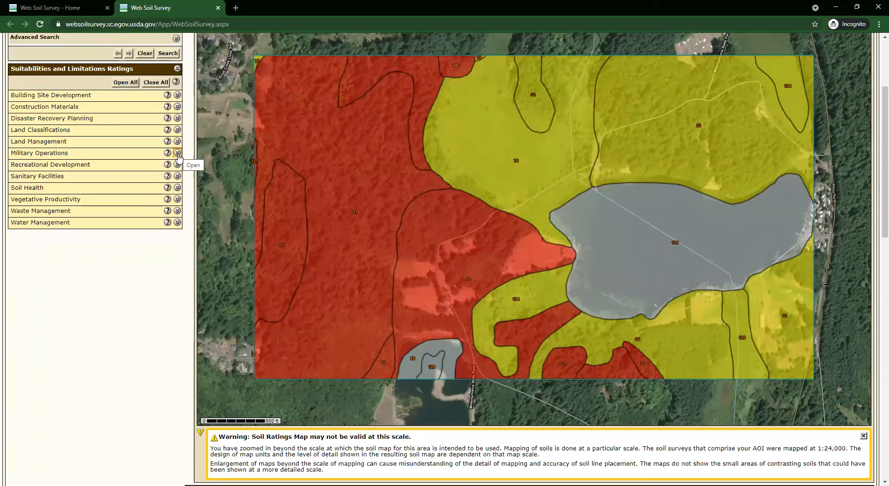
click(177, 142)
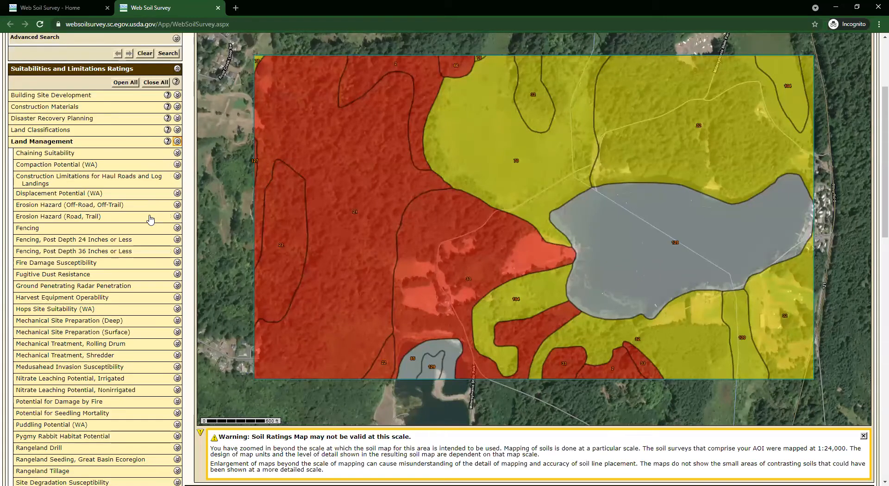
click(130, 168)
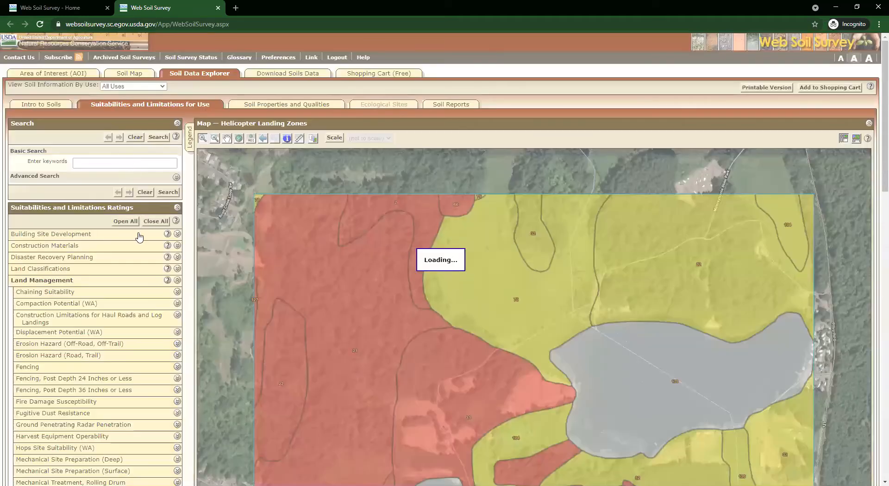
scroll(140, 240, down, 1)
scroll(141, 239, down, 3)
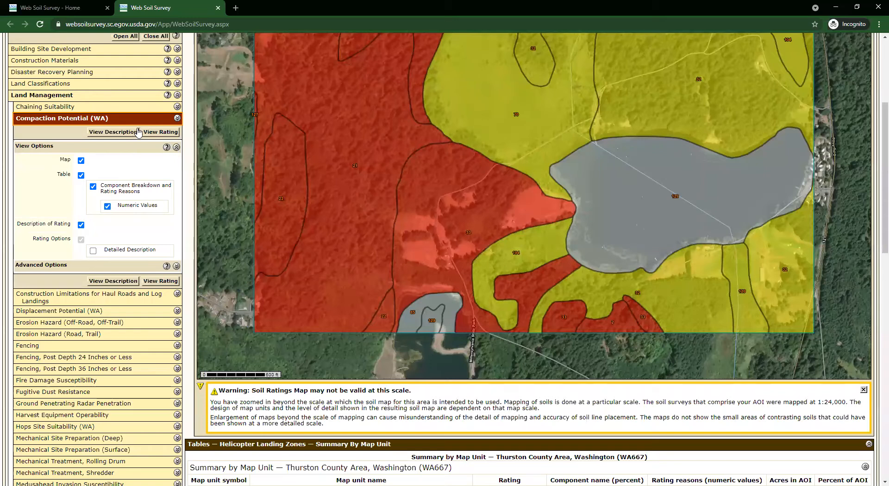
click(162, 132)
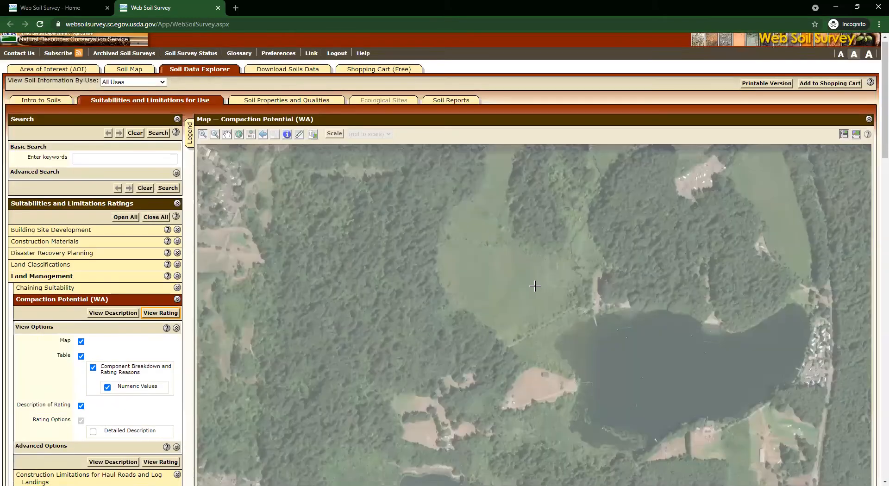
- Examine the Compaction Potential (WA) summary by map unit and compare its ratings with the colored map
scroll(530, 277, down, 2)
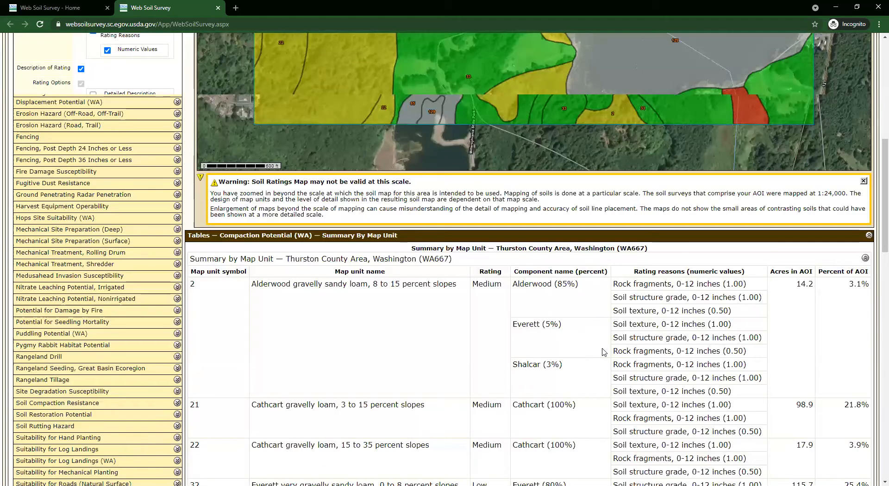
scroll(603, 363, down, 12)
scroll(570, 346, down, 2)
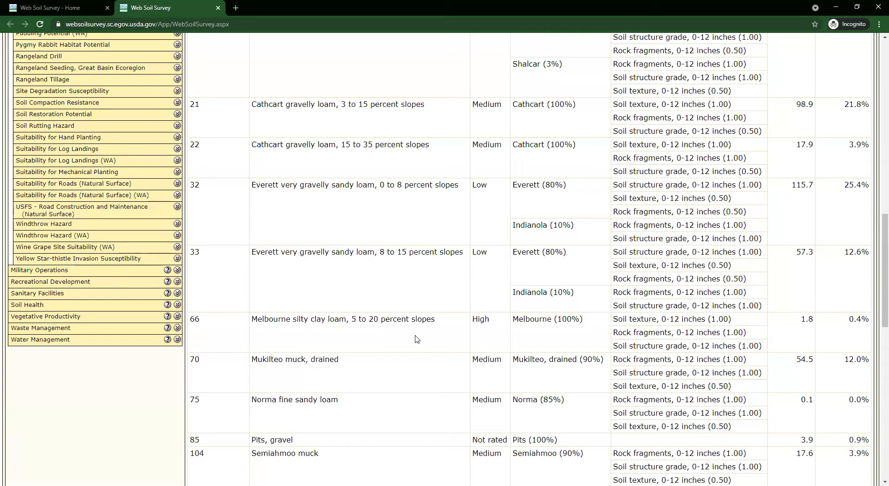
scroll(505, 329, up, 15)
scroll(498, 344, up, 4)
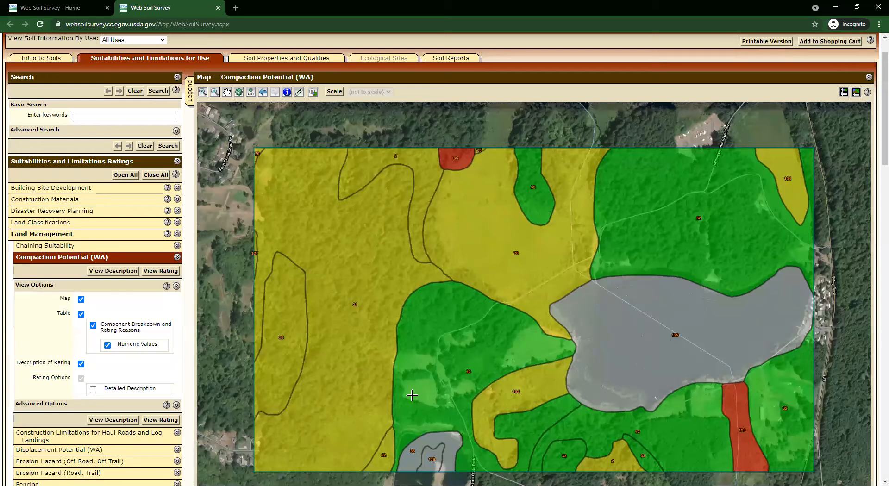
- Zoom out the Compaction Potential (WA) map and center the whole area of interest with its surroundings in view
right_click(343, 281)
click(240, 221)
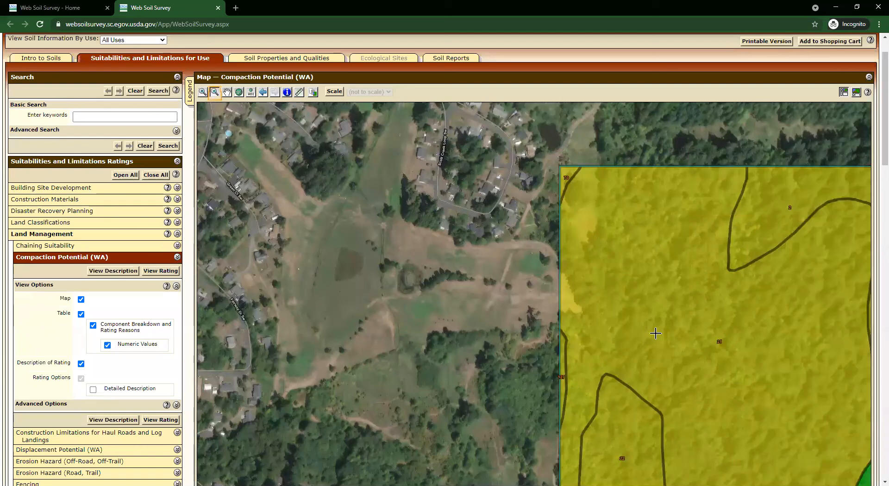
click(680, 315)
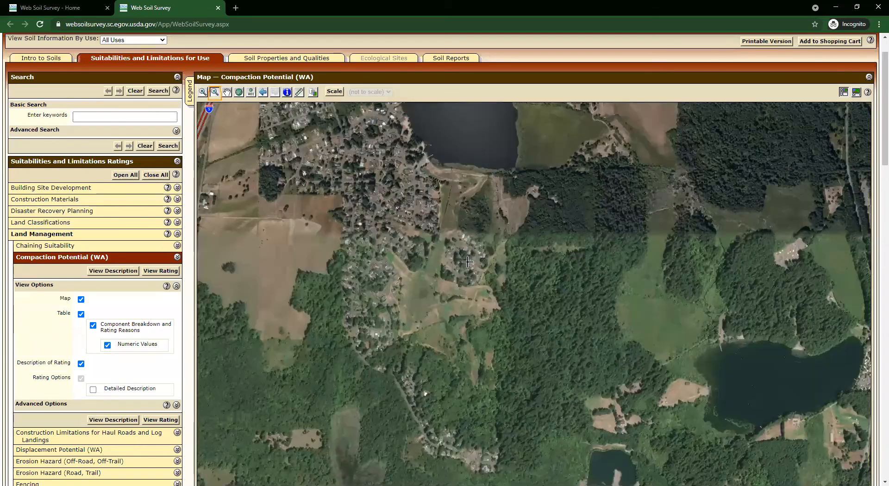
click(226, 92)
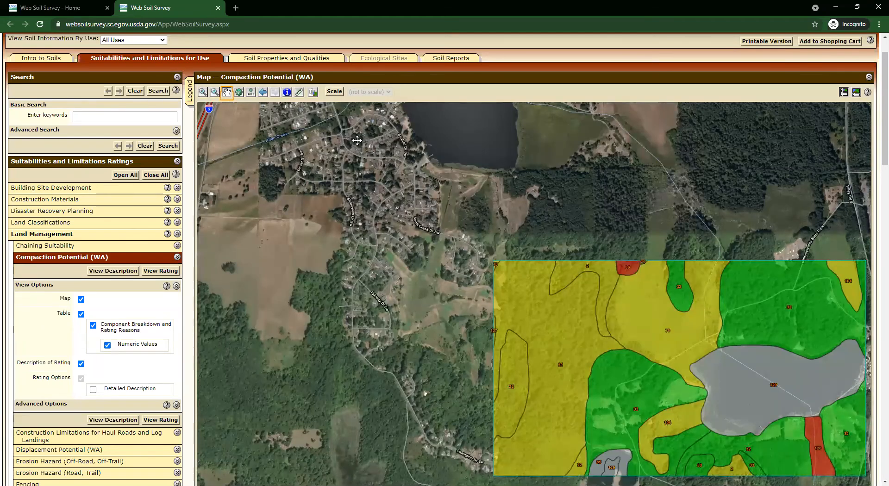
drag(505, 277, 344, 197)
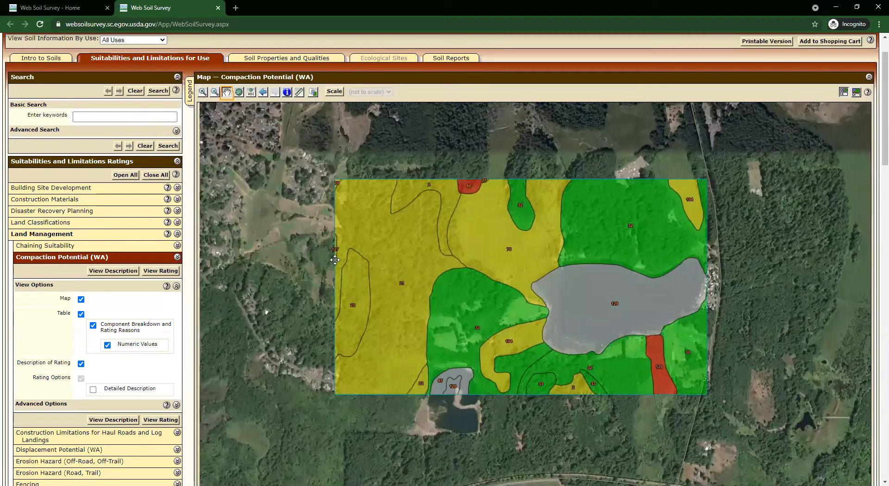
drag(335, 259, 351, 273)
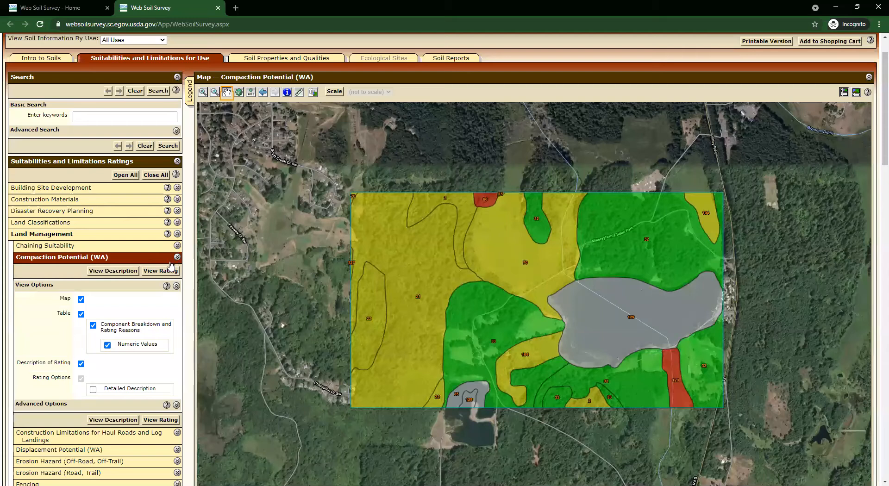
- Add the Compaction Potential (WA) rating to the shopping cart without a subtitle and collapse its options
click(831, 43)
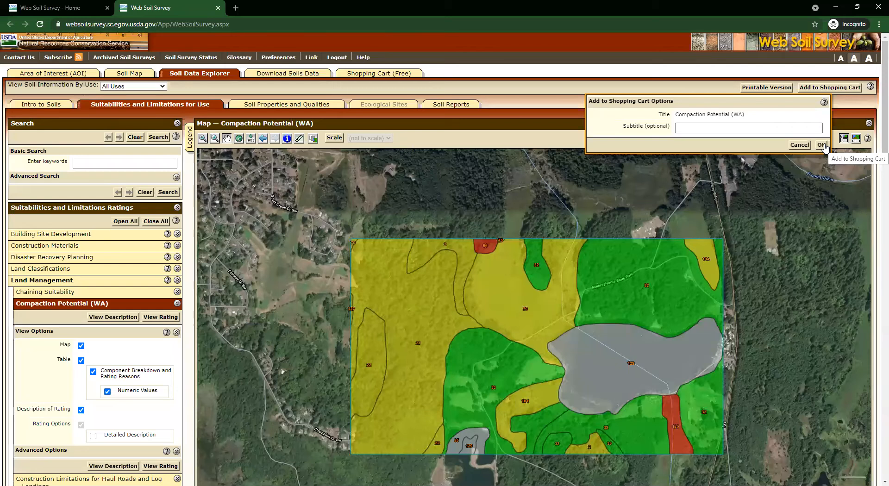
click(822, 145)
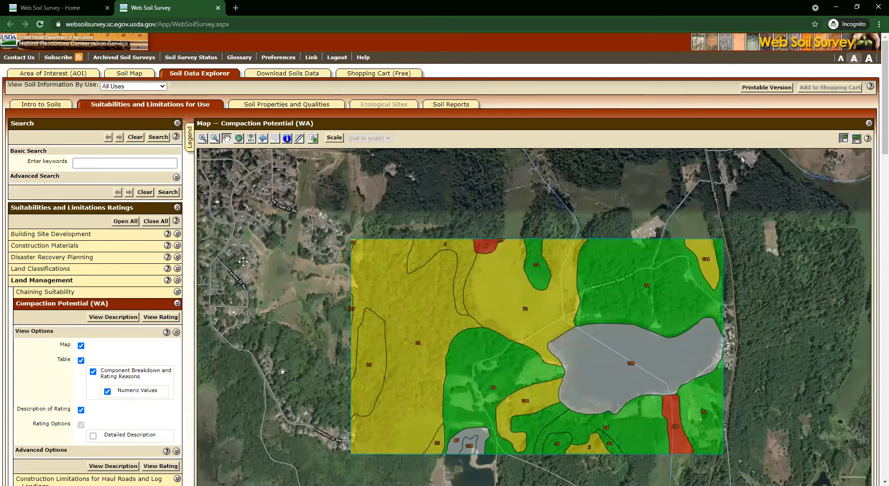
scroll(175, 206, down, 2)
scroll(176, 206, down, 3)
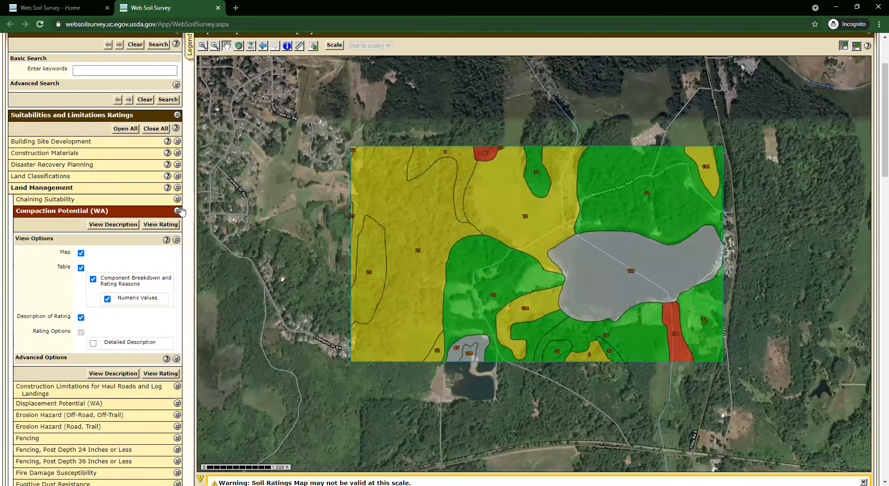
click(177, 211)
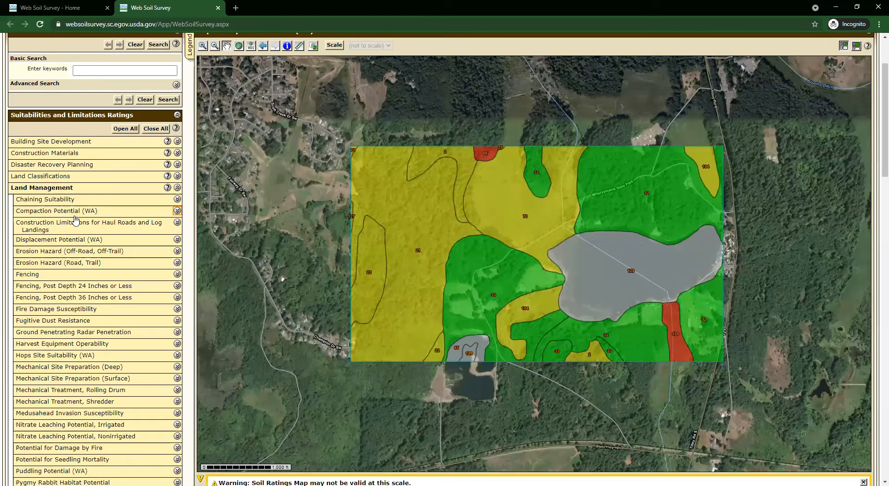
- Look through the list of Land Management ratings and collapse the category
scroll(76, 219, down, 2)
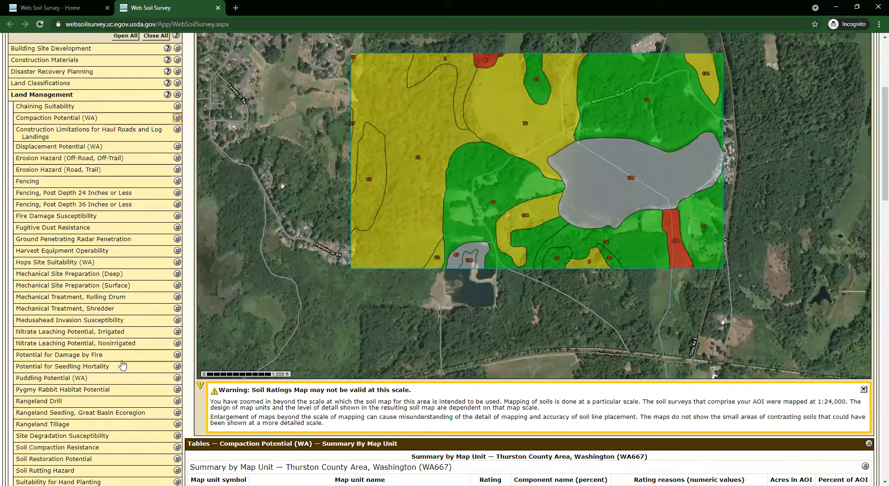
scroll(124, 365, down, 1)
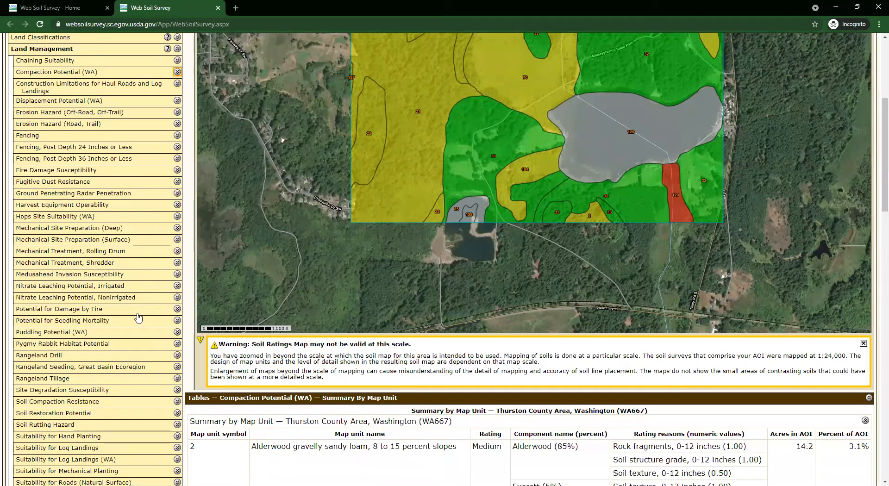
scroll(139, 317, up, 3)
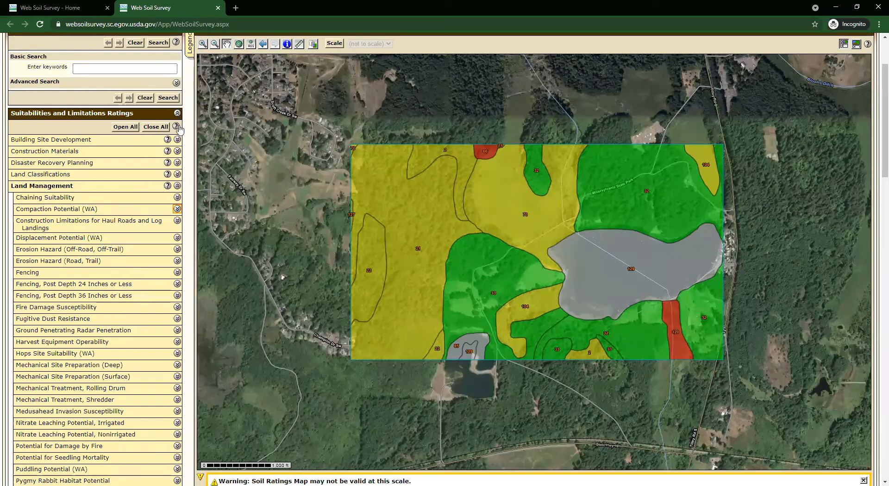
scroll(177, 94, down, 1)
click(177, 94)
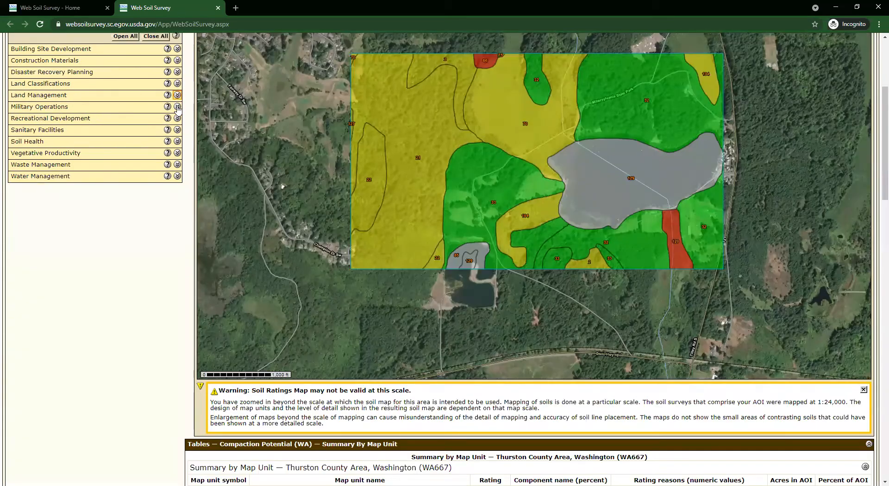
- Generate the Forest Productivity (Tree Site Index) rating from the Vegetative Productivity category with Douglas-fir as the tree
click(177, 154)
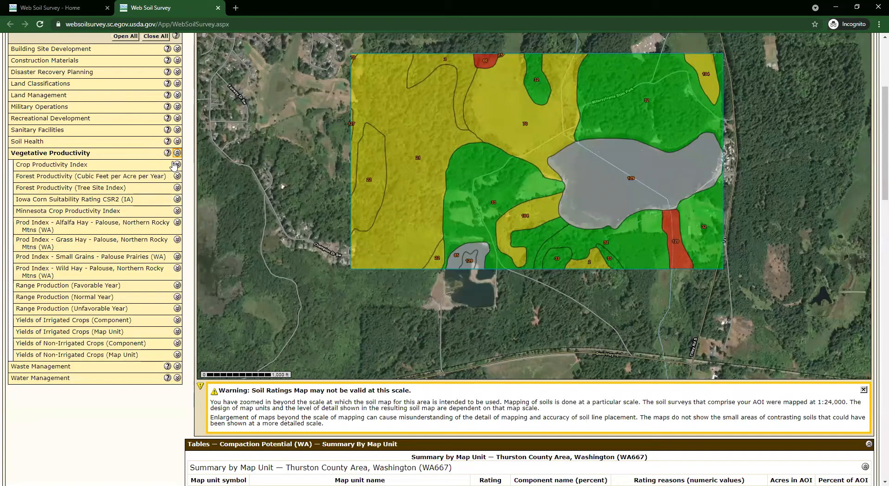
click(178, 189)
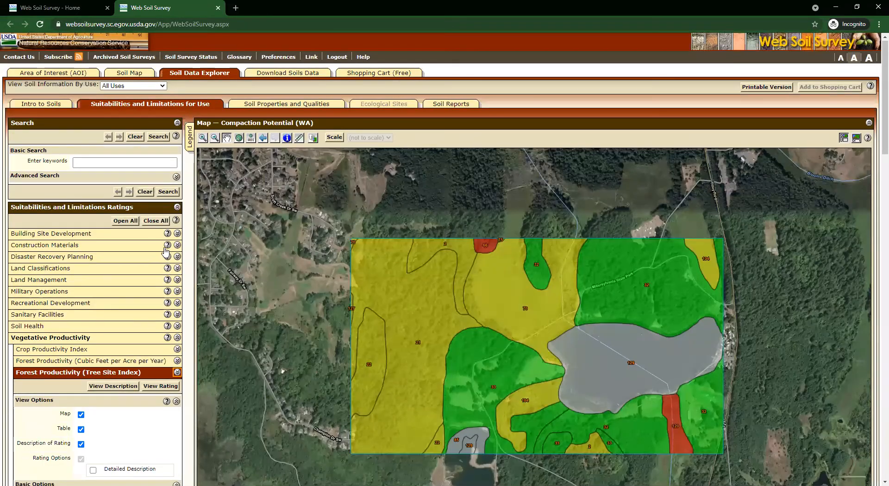
scroll(165, 251, down, 3)
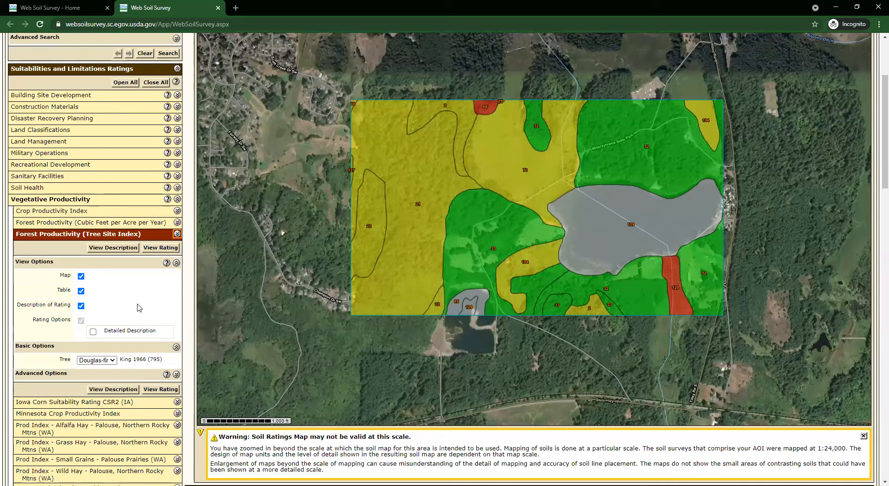
click(112, 363)
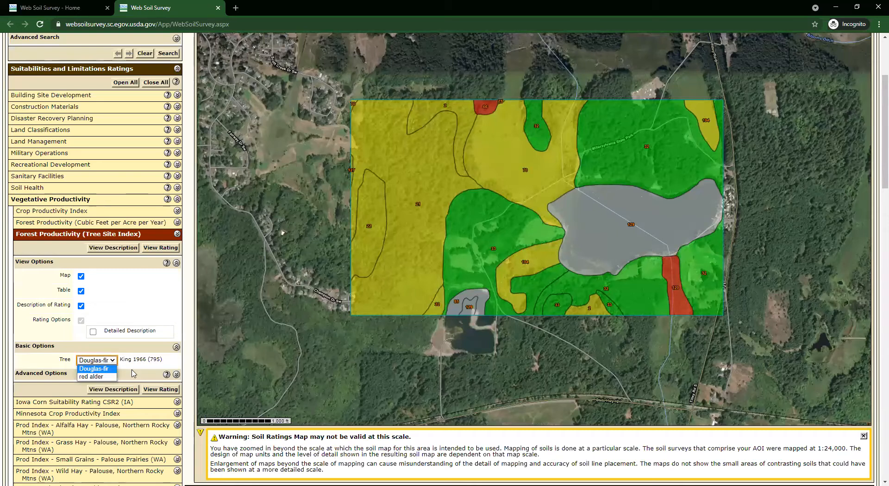
click(133, 373)
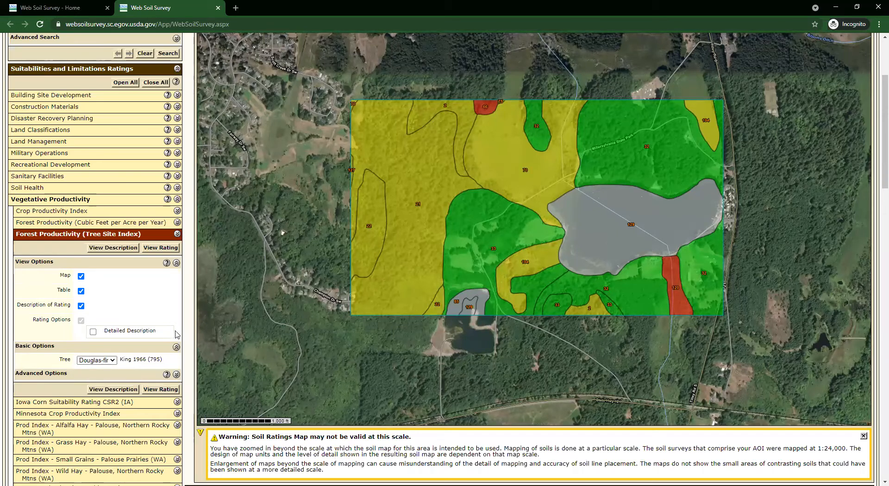
click(112, 360)
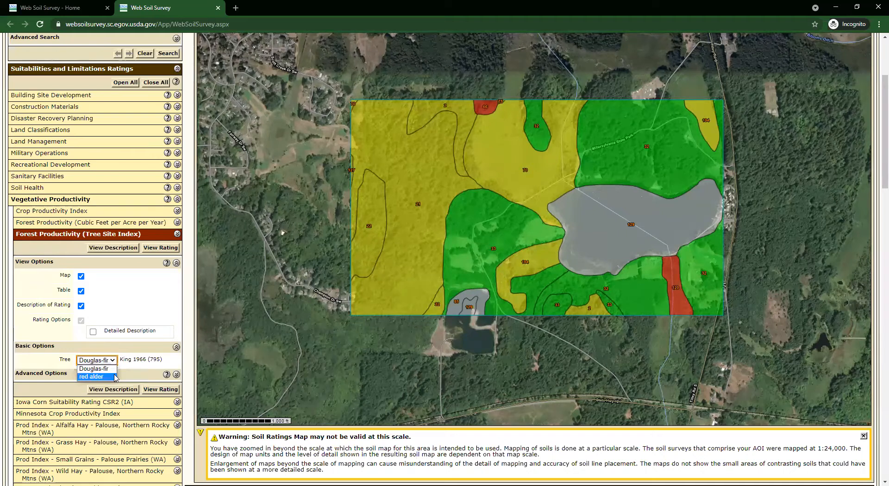
click(118, 362)
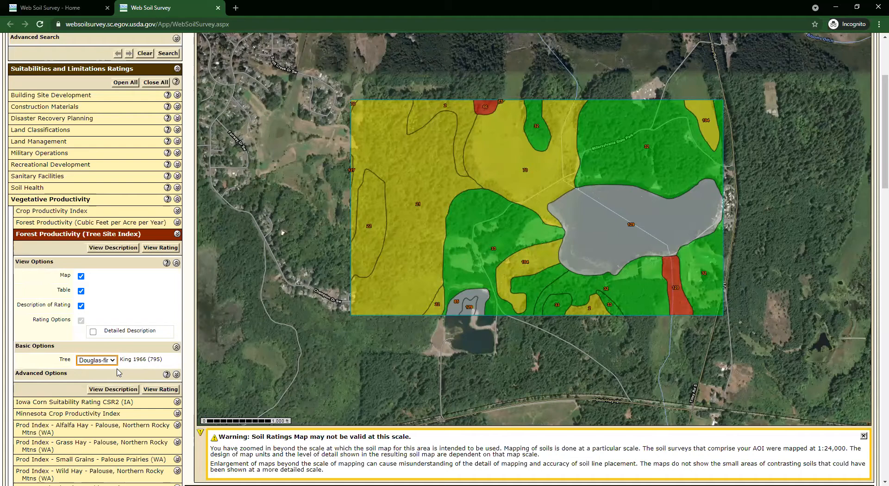
click(161, 248)
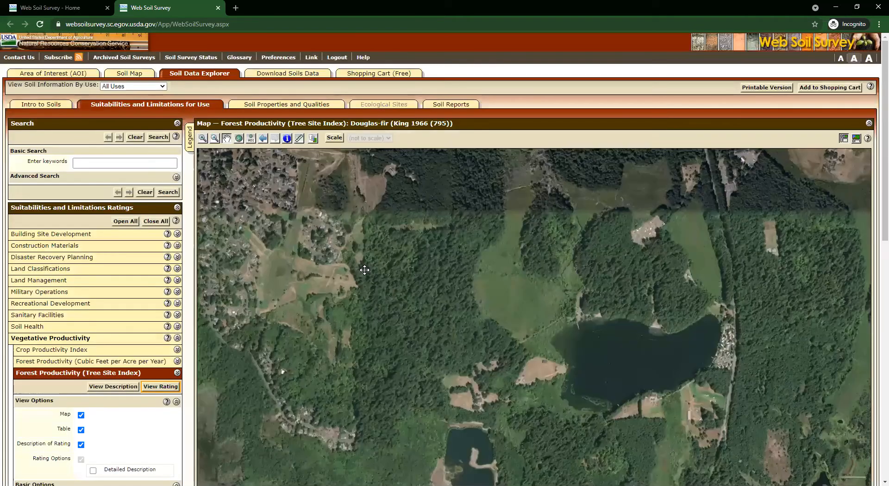
- Examine the Douglas-fir site index map and compare it with the ratings in feet in the summary by map unit
scroll(402, 284, down, 2)
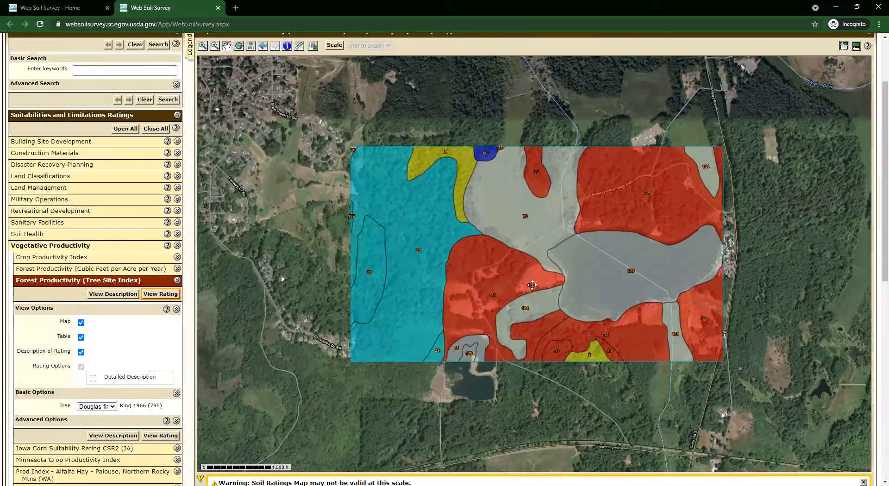
scroll(533, 291, down, 1)
scroll(532, 290, down, 6)
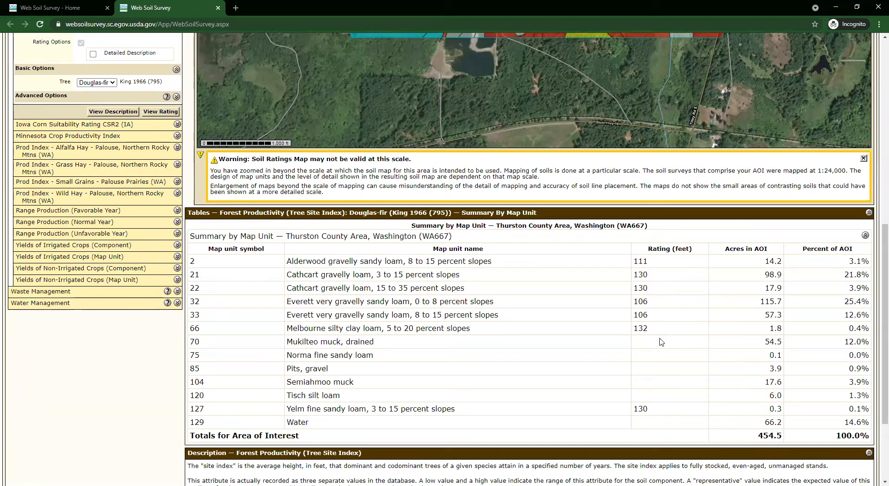
scroll(651, 374, up, 4)
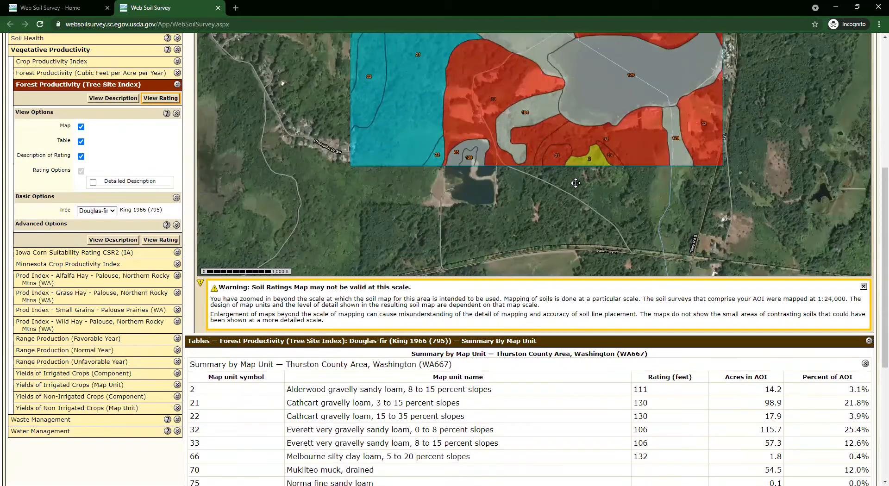
scroll(508, 250, up, 4)
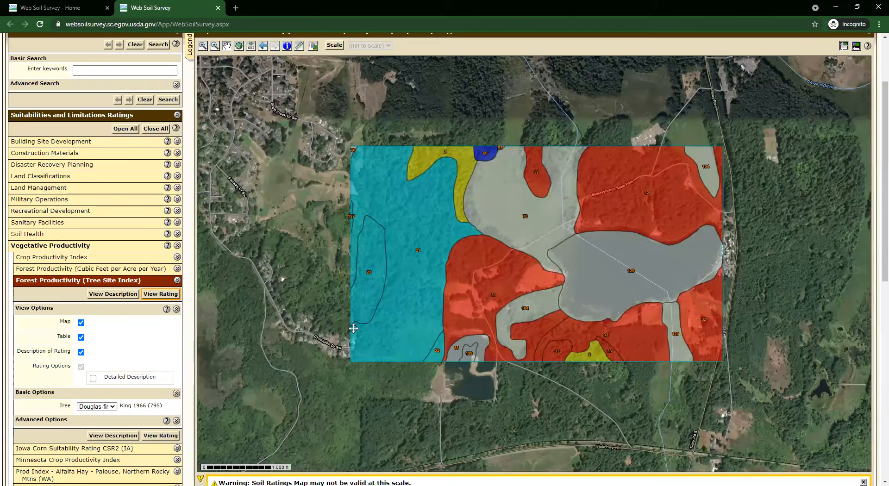
- Change the tree to red alder and regenerate the Forest Productivity (Tree Site Index) rating
scroll(115, 324, down, 2)
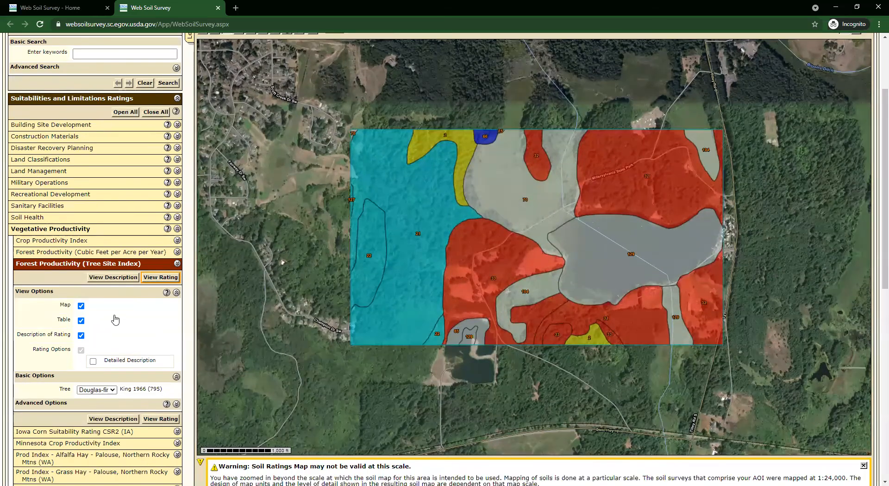
click(111, 315)
click(92, 330)
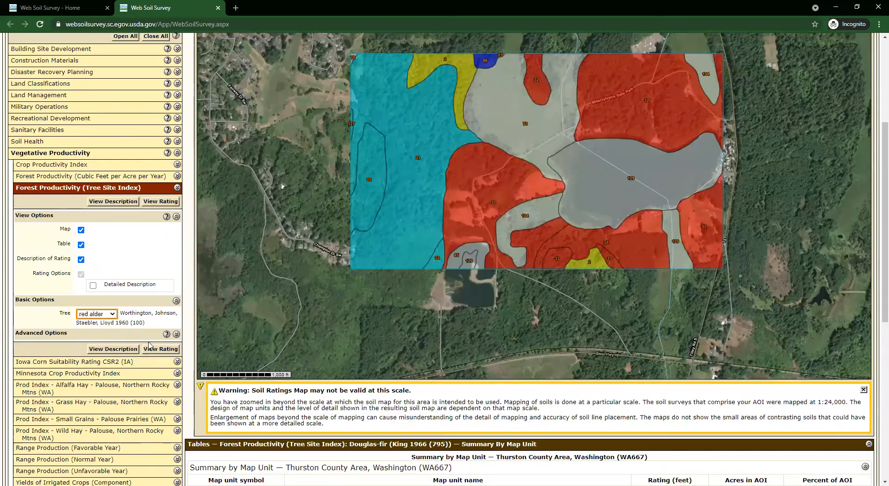
click(160, 202)
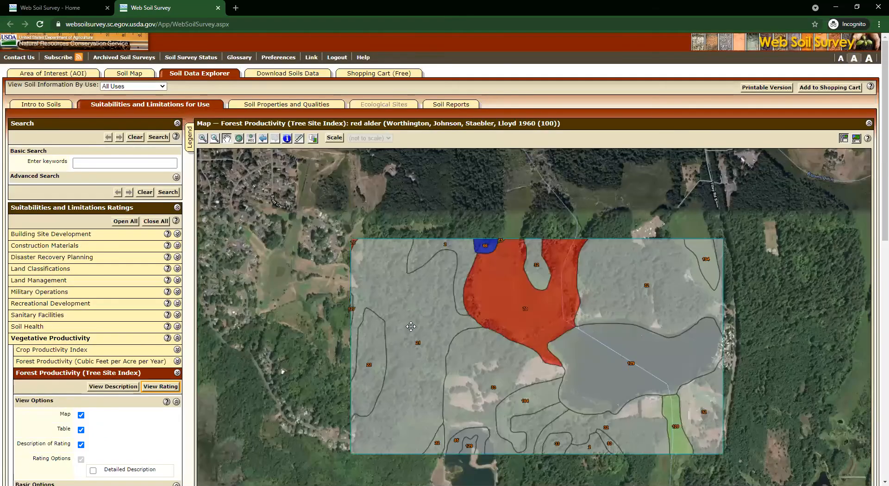
- Examine the red alder site index map and its summary by map unit, including the ratings in feet
scroll(411, 326, down, 1)
scroll(493, 258, down, 2)
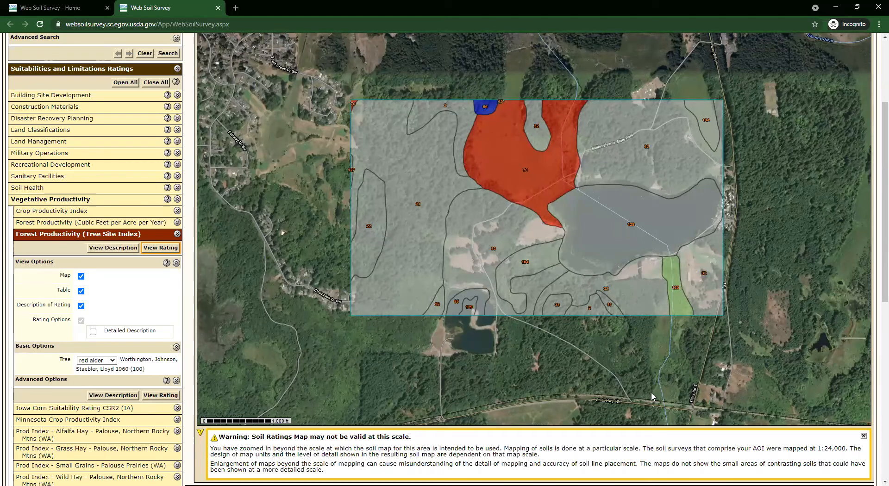
scroll(648, 393, down, 4)
scroll(567, 313, down, 4)
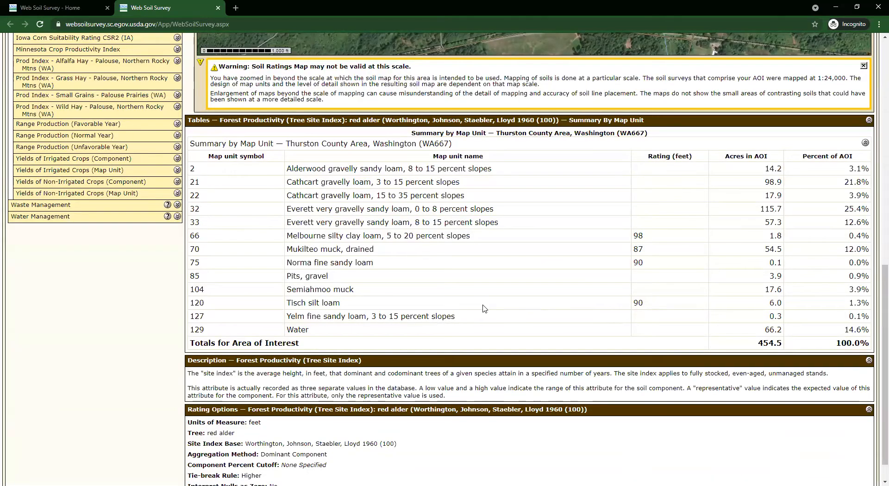
scroll(485, 319, up, 6)
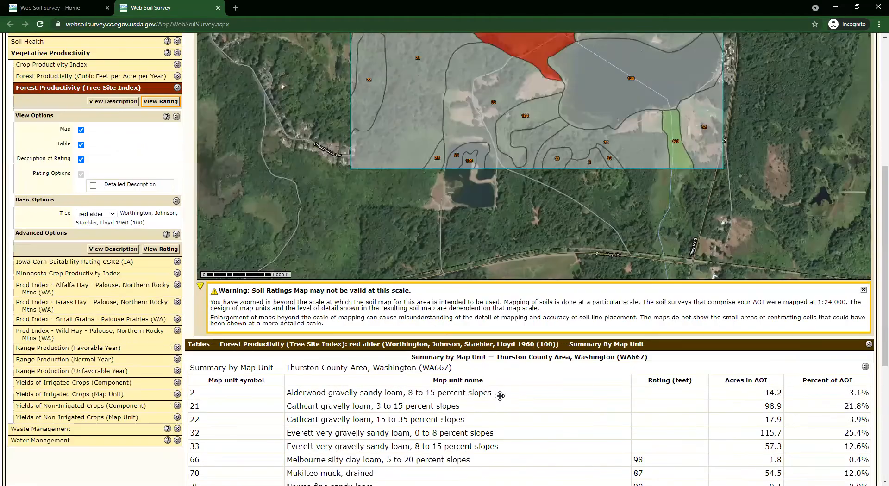
- Add the red alder Forest Productivity (Tree Site Index) rating to the shopping cart without a subtitle
scroll(500, 394, up, 5)
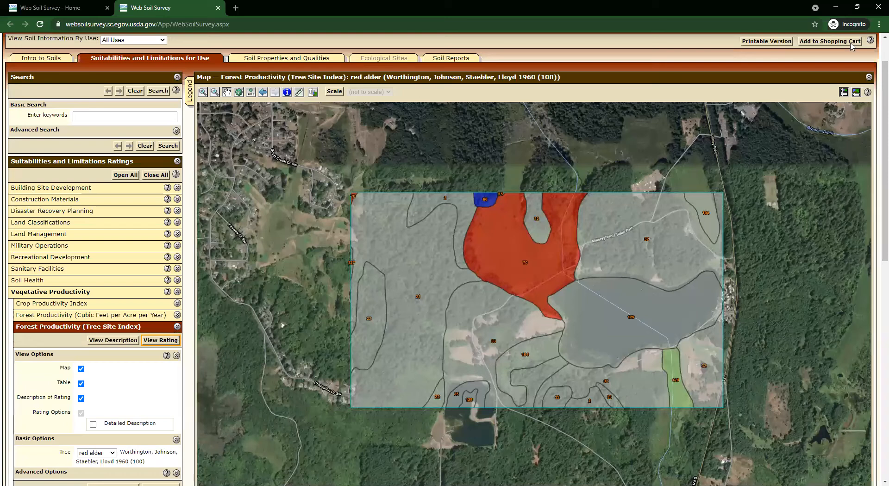
click(834, 44)
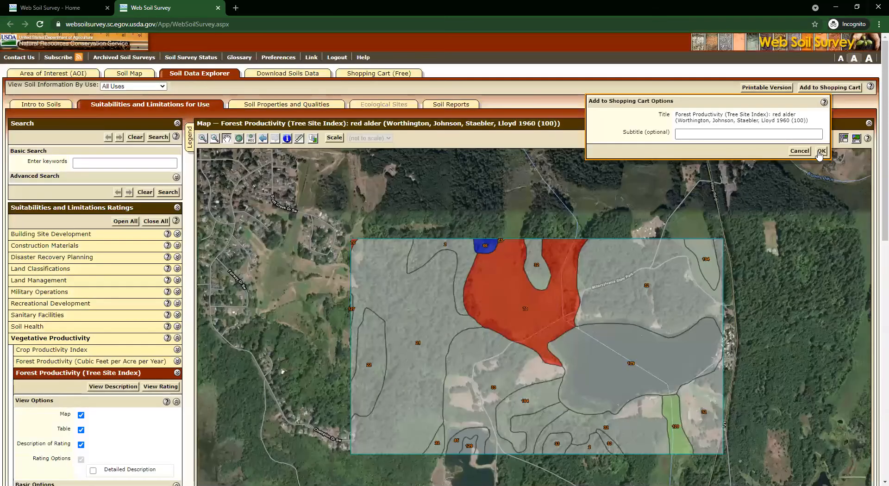
click(820, 153)
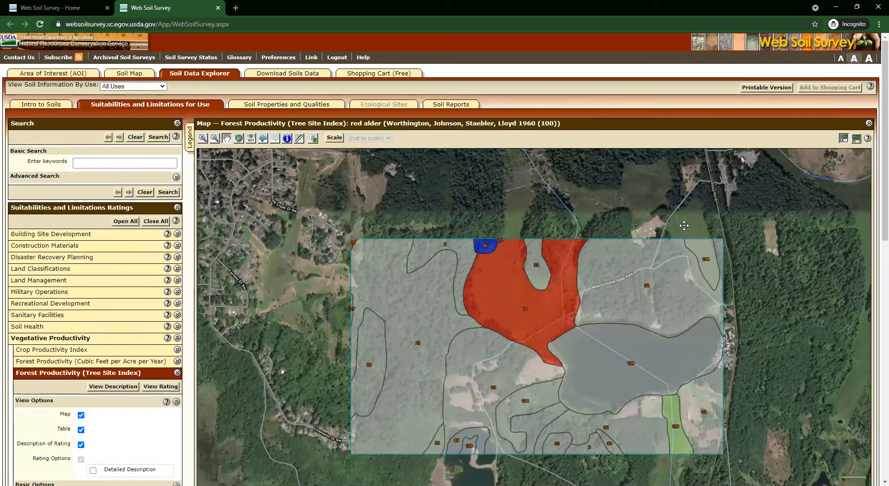
- Collapse the Vegetative Productivity ratings and generate the Erosion Hazard (Off-Road, Off-Trail) rating from the Land Management category
click(177, 374)
click(177, 338)
scroll(175, 287, down, 1)
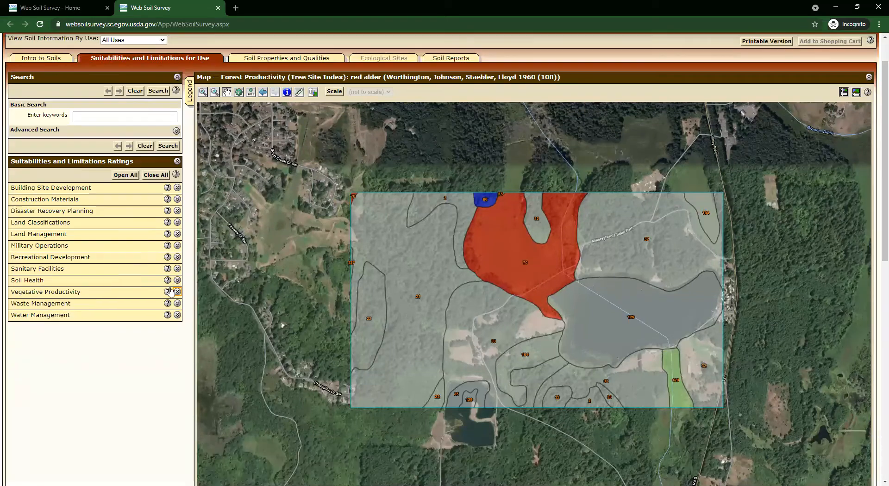
click(177, 233)
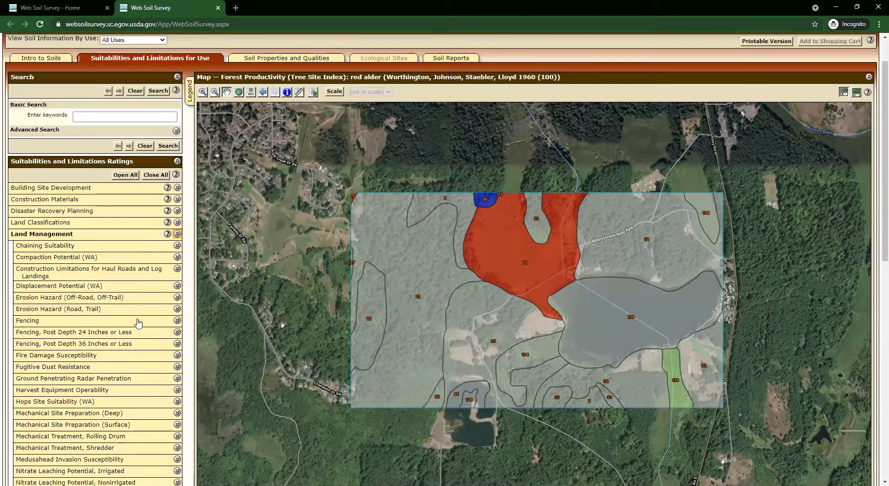
click(177, 297)
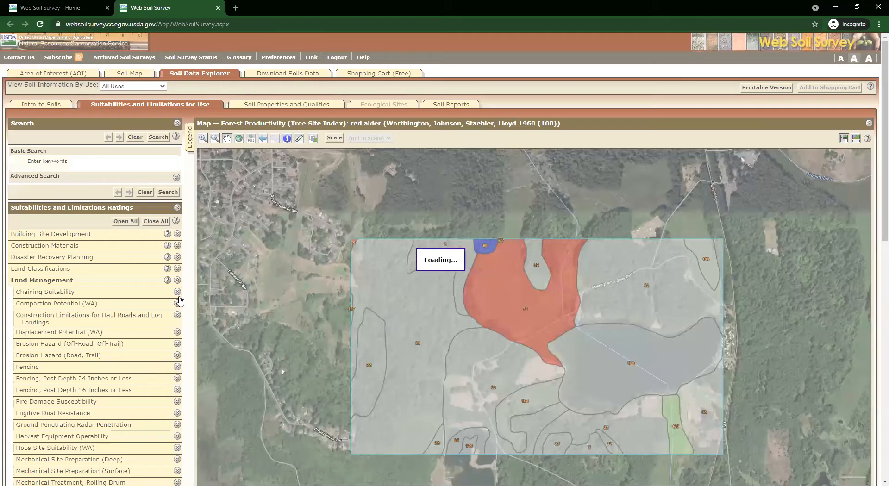
scroll(167, 317, down, 1)
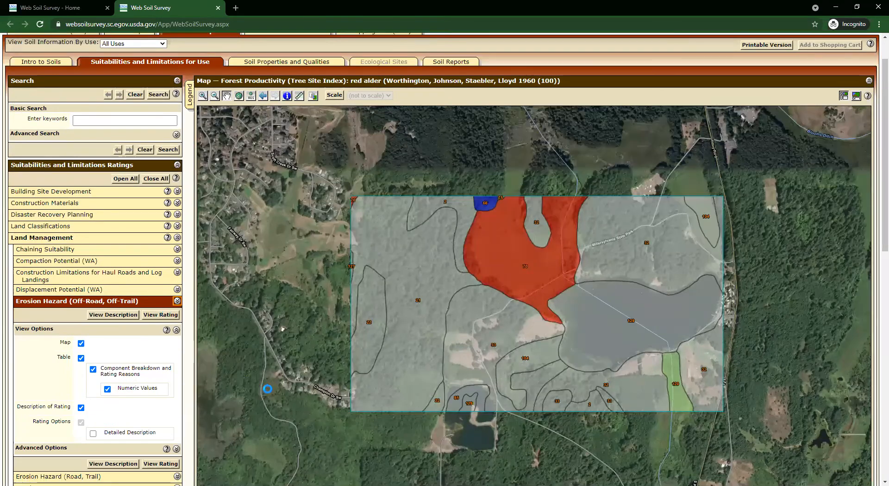
click(162, 321)
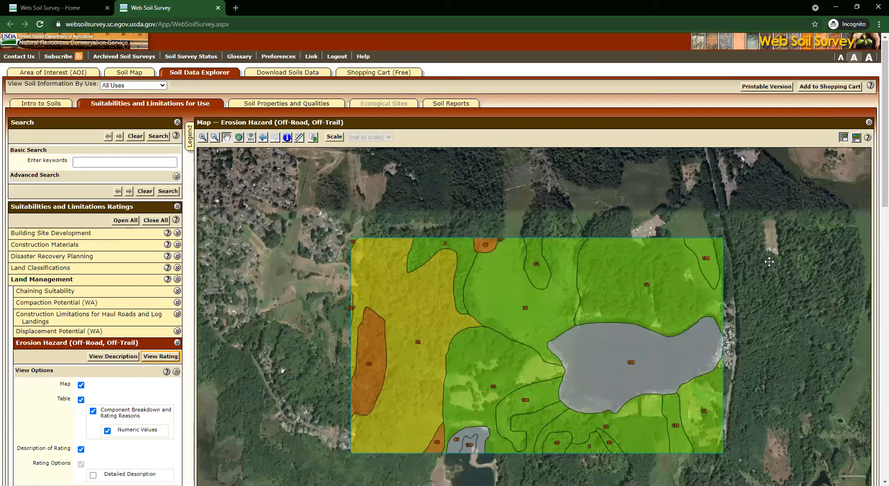
- Review the Erosion Hazard (Off-Road, Off-Trail) map and summary table, and add the rating to the shopping cart without a subtitle
scroll(769, 265, down, 3)
scroll(767, 269, down, 6)
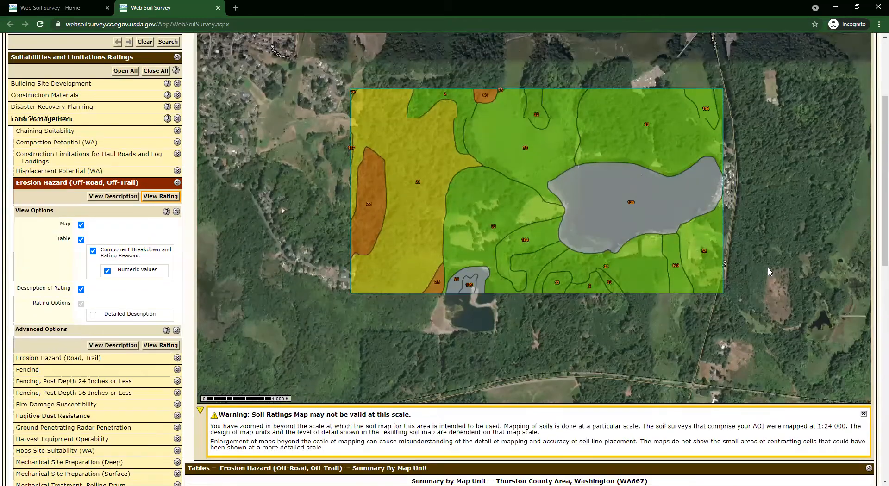
scroll(501, 361, up, 1)
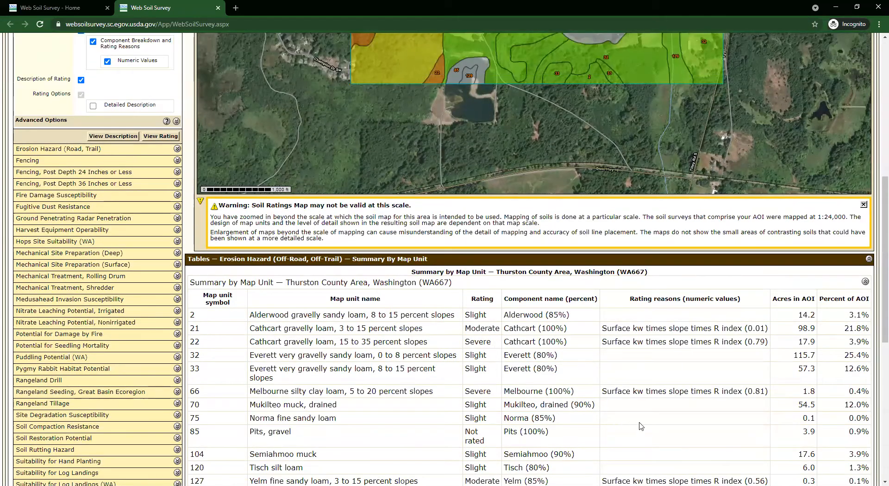
scroll(640, 425, up, 8)
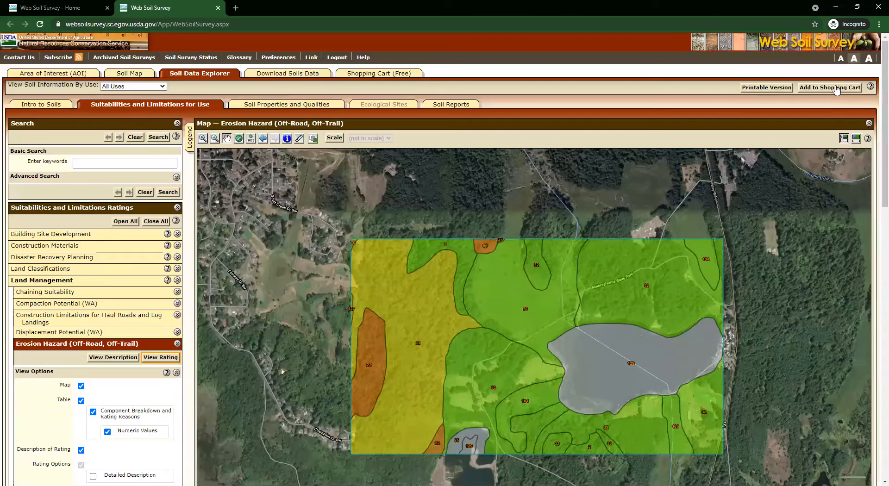
click(830, 87)
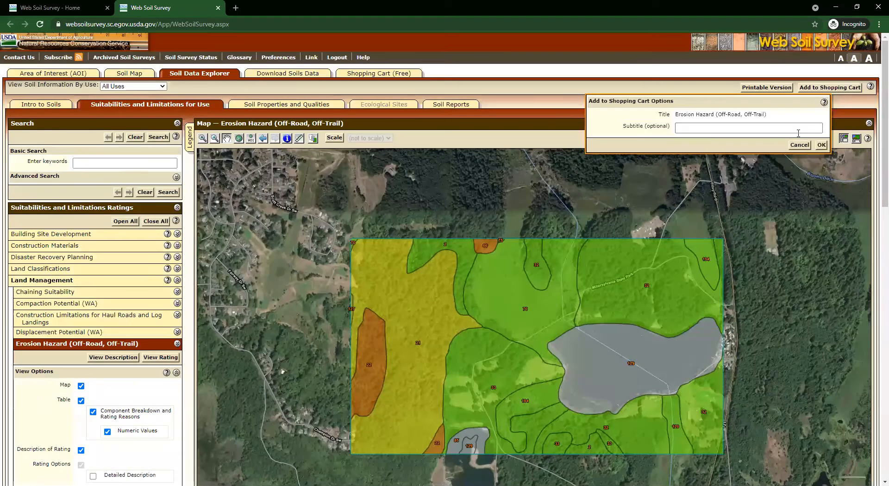
click(820, 144)
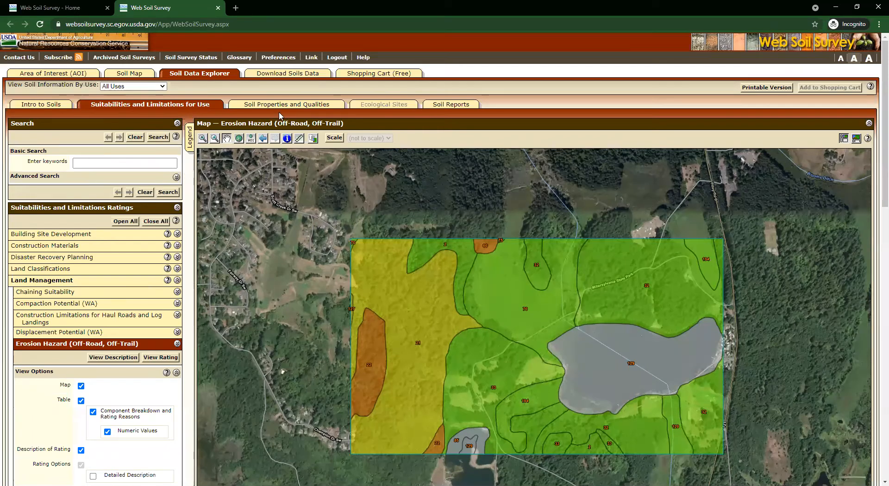
- Browse the Soil Chemical Properties and Soil Physical Properties ratings and view the soils data download options for the AOI
click(291, 105)
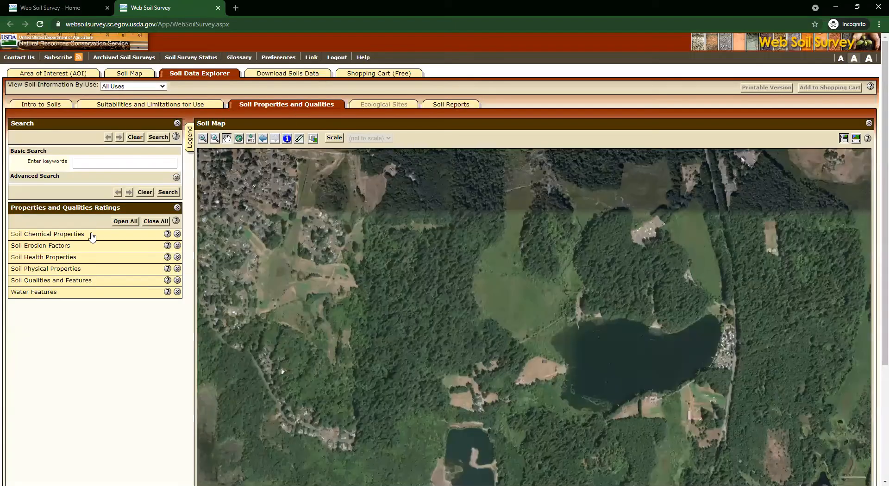
click(177, 234)
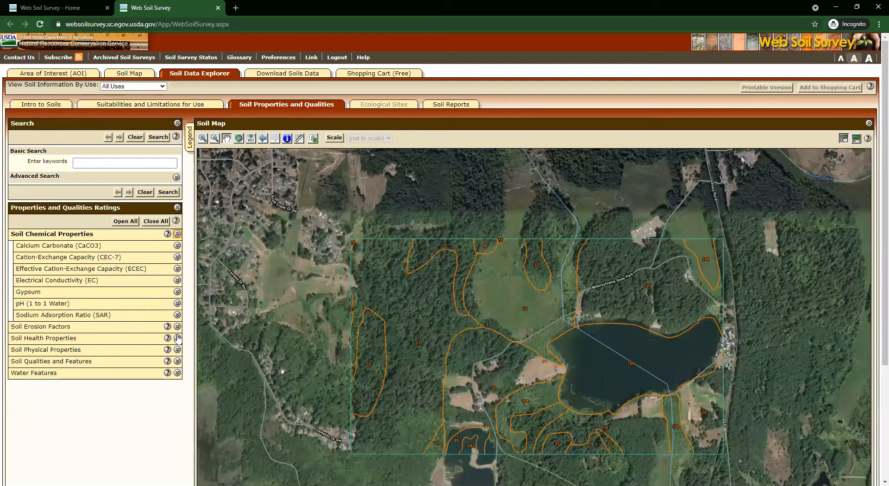
click(177, 350)
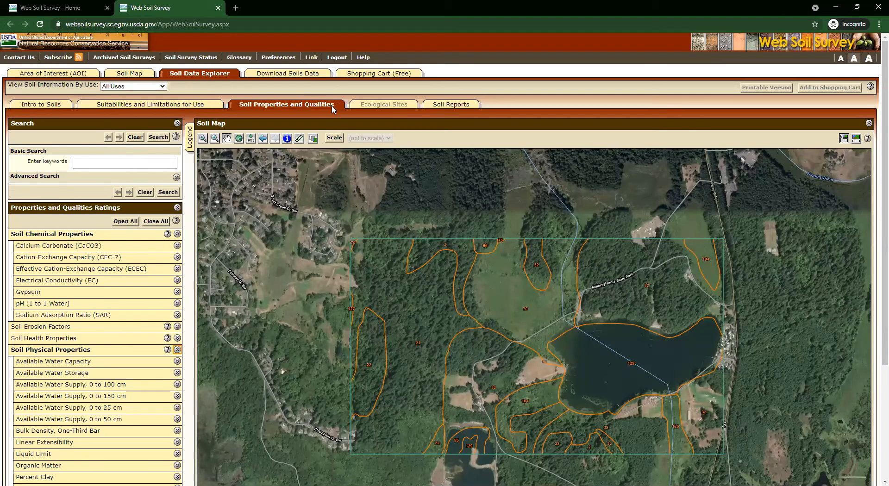
click(312, 75)
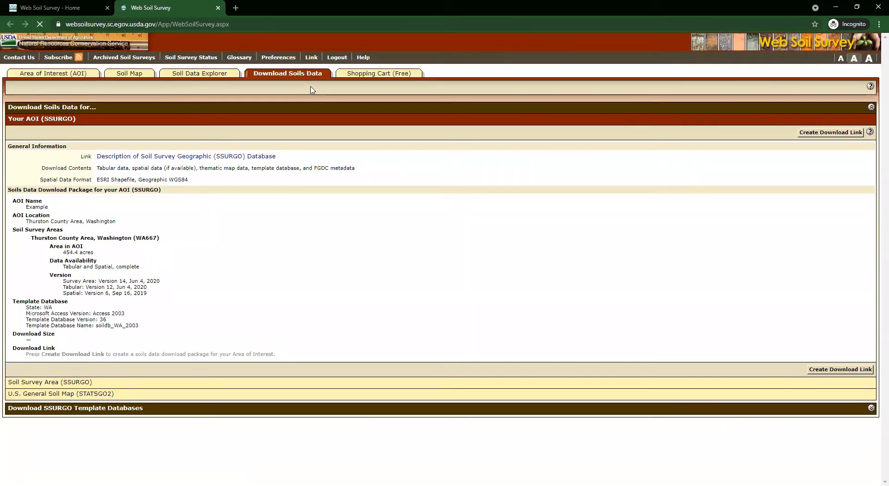
- Open the shopping cart and review the report's table of contents, excluding and re-including the Soil Map section
click(386, 78)
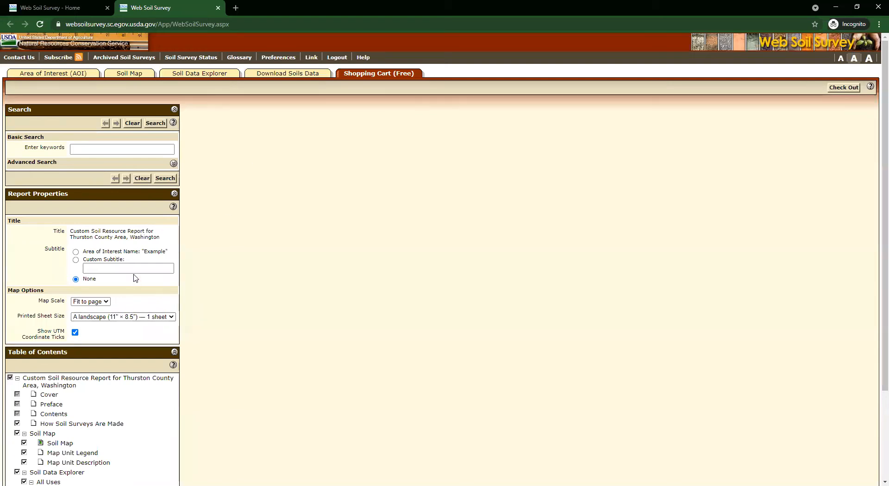
scroll(148, 424, down, 3)
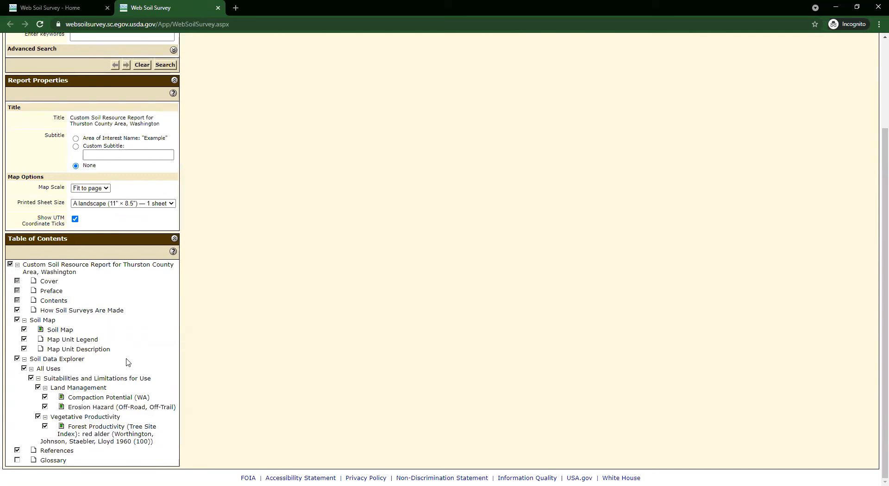
click(18, 320)
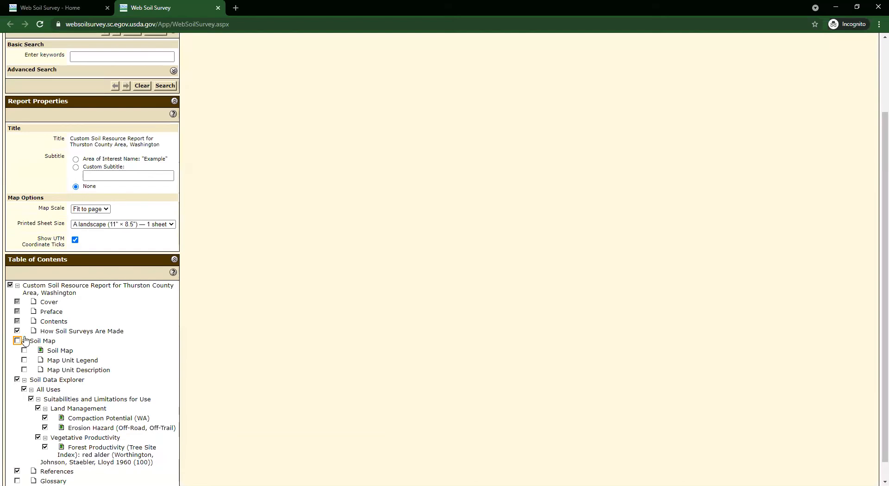
click(17, 340)
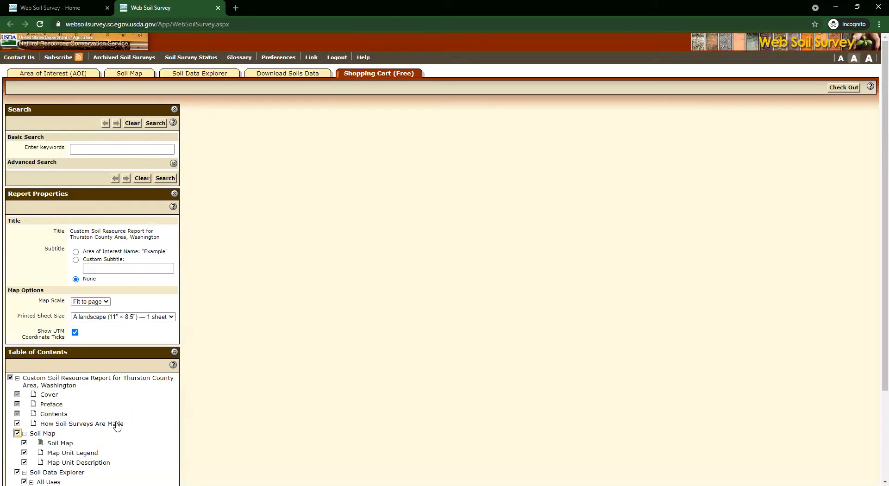
scroll(120, 419, down, 3)
scroll(127, 409, up, 3)
- Check out the custom soil resource report with the Get now delivery method
click(840, 89)
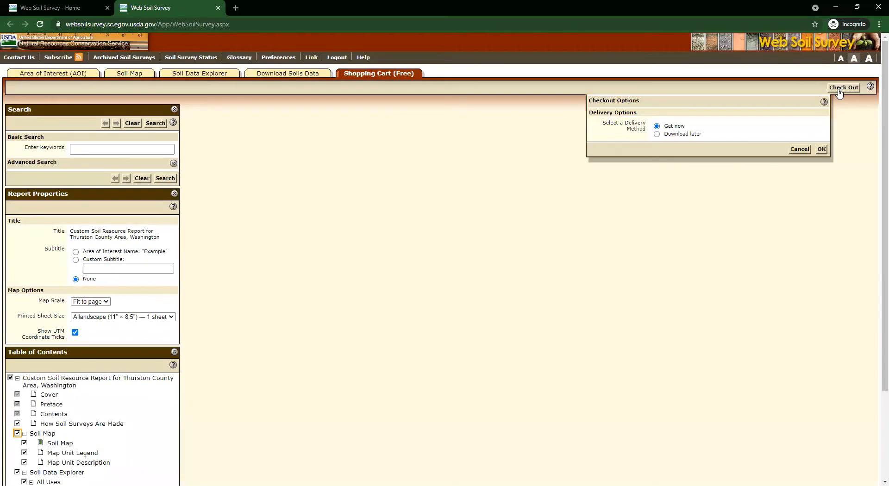
click(688, 134)
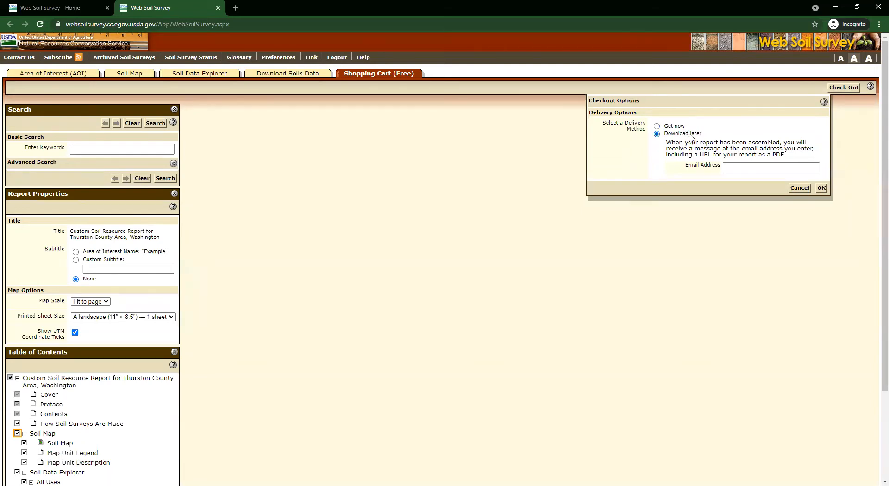
click(681, 126)
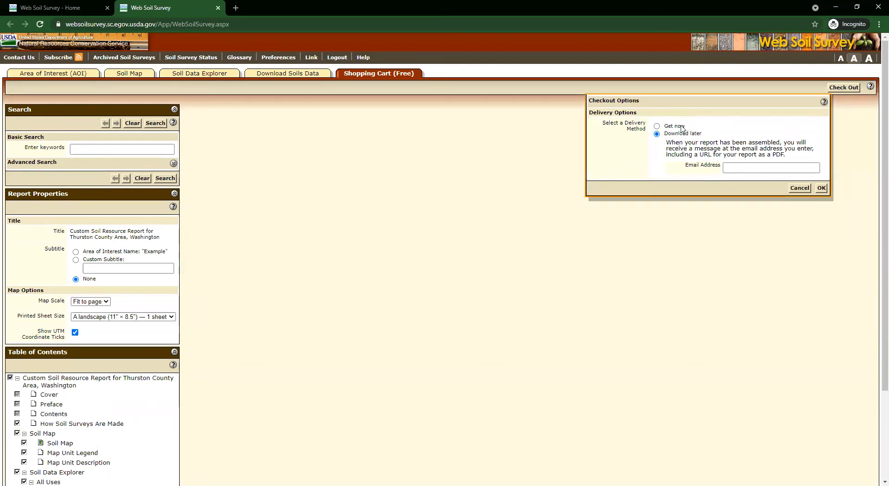
click(657, 126)
click(821, 149)
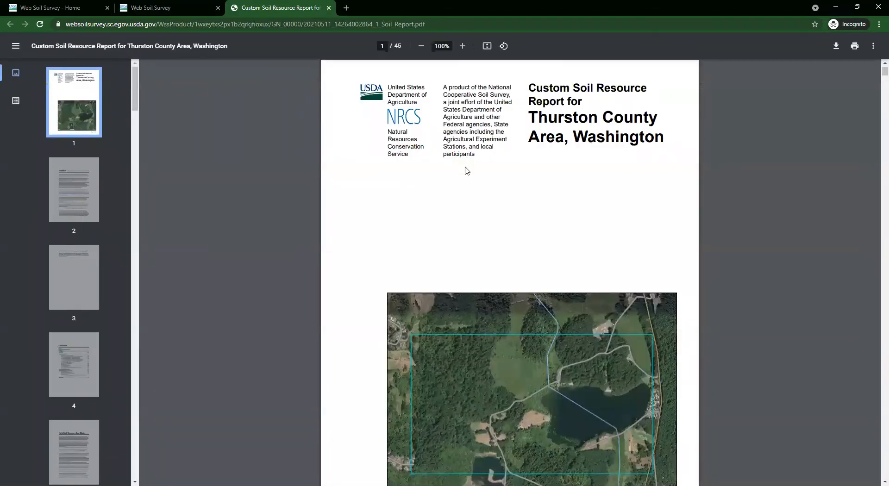
- Examine the report's cover, preface, soil map, map legend and Map Unit Legend table on page 11
scroll(467, 170, down, 1)
scroll(466, 172, down, 2)
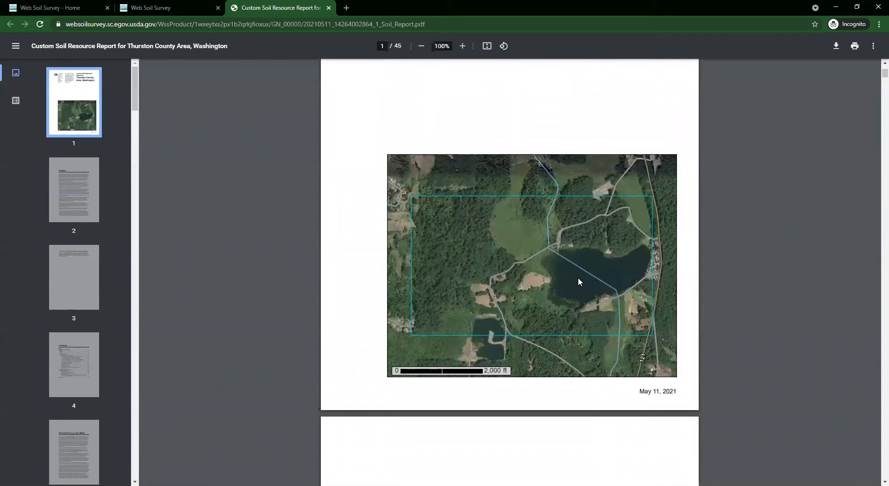
scroll(560, 298, down, 11)
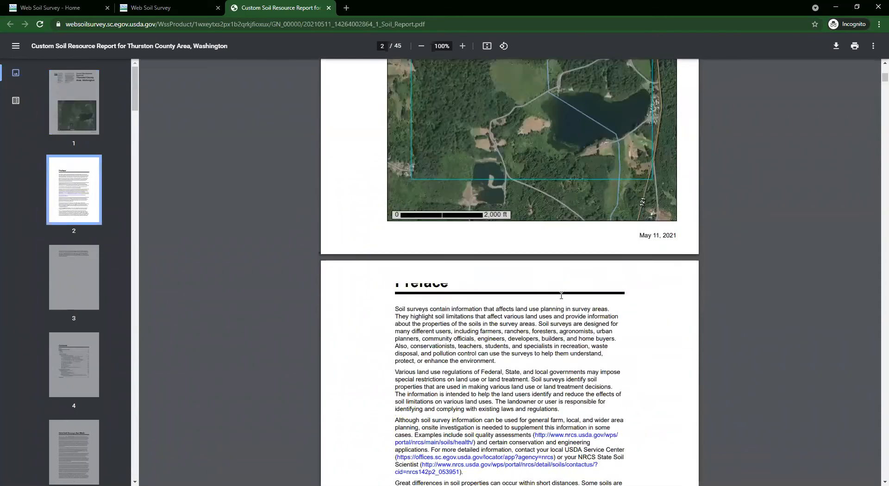
scroll(100, 289, down, 8)
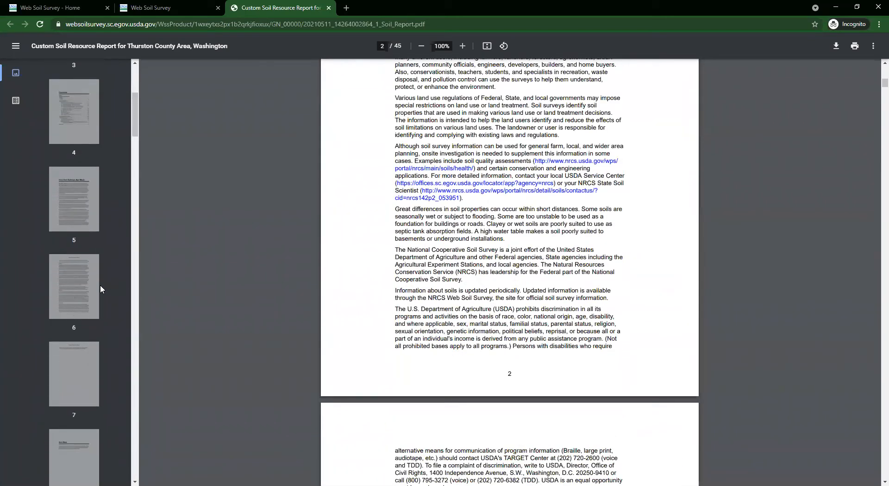
click(98, 407)
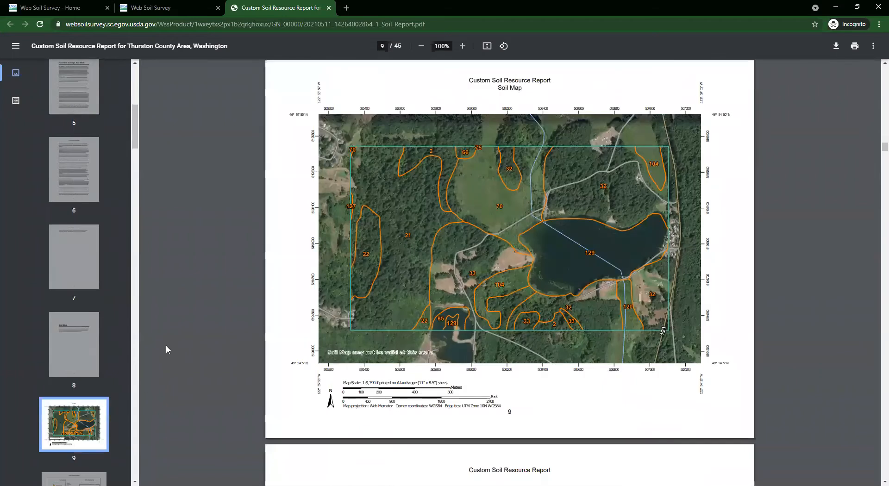
scroll(115, 357, down, 2)
click(99, 398)
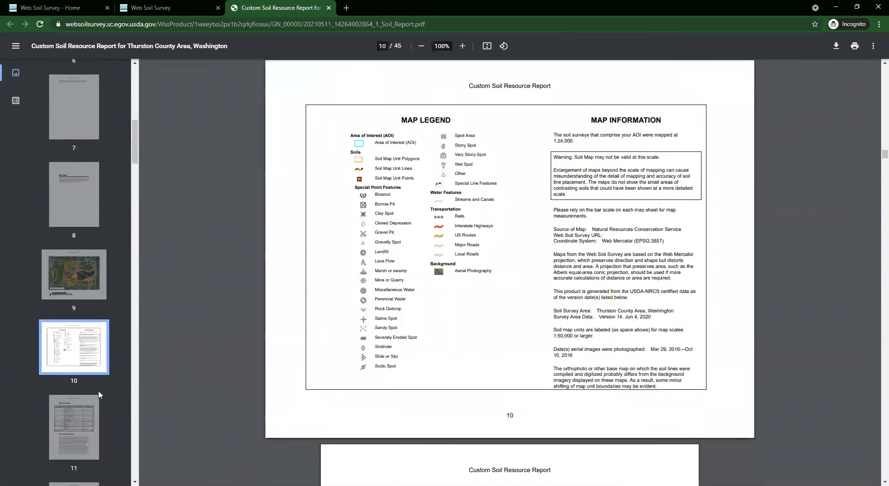
scroll(94, 397, down, 2)
click(92, 396)
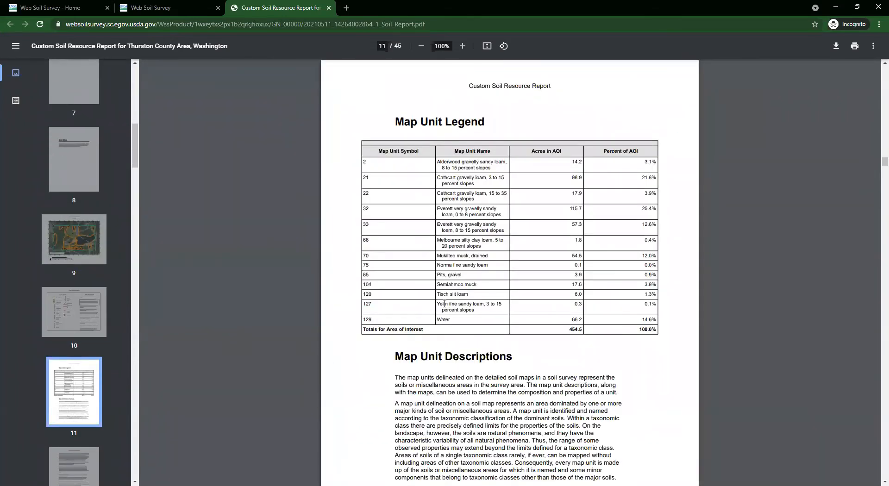
- Examine the map unit descriptions in the report and view the Compaction Potential (WA) map on page 31
scroll(118, 397, down, 7)
scroll(115, 396, down, 3)
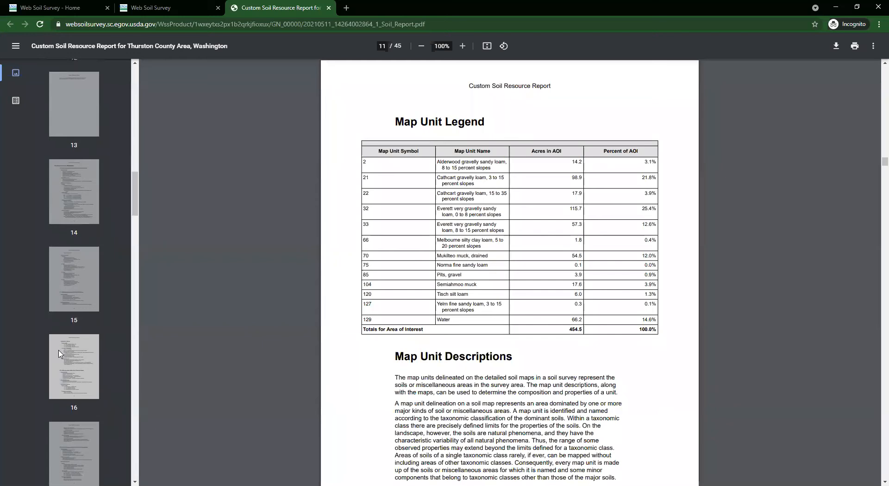
click(92, 377)
scroll(434, 244, down, 12)
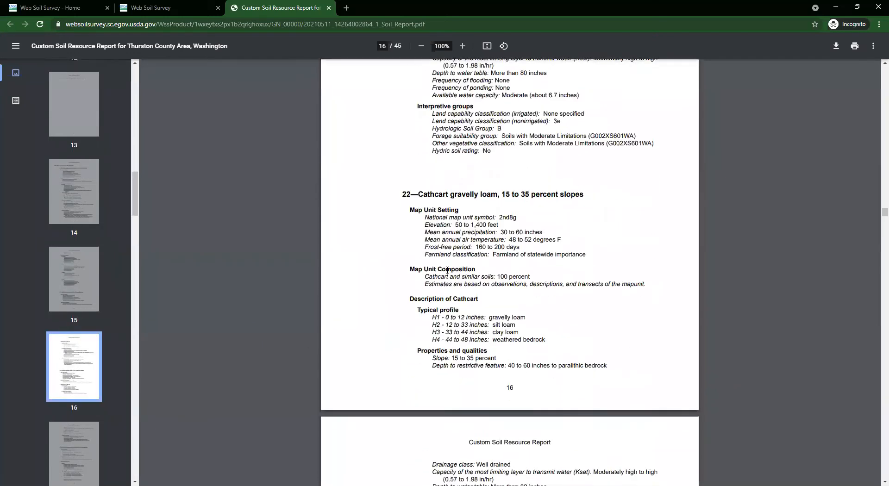
scroll(433, 301, down, 7)
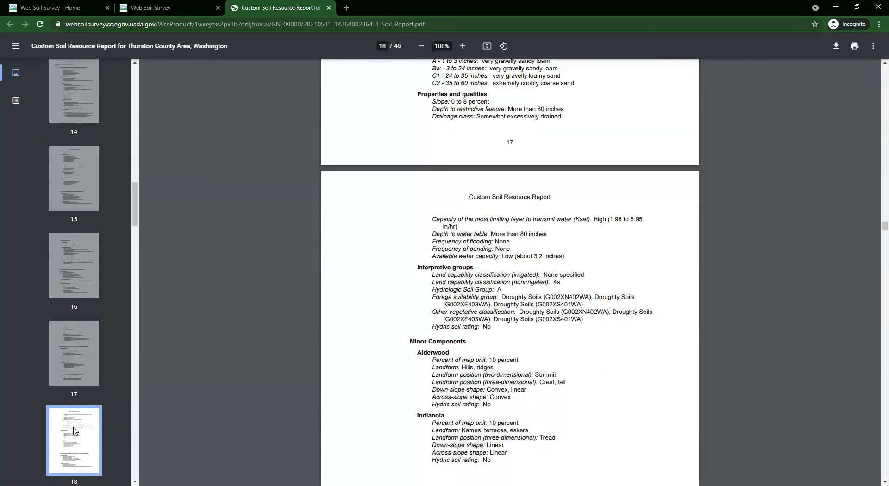
scroll(74, 423, down, 10)
scroll(74, 421, down, 15)
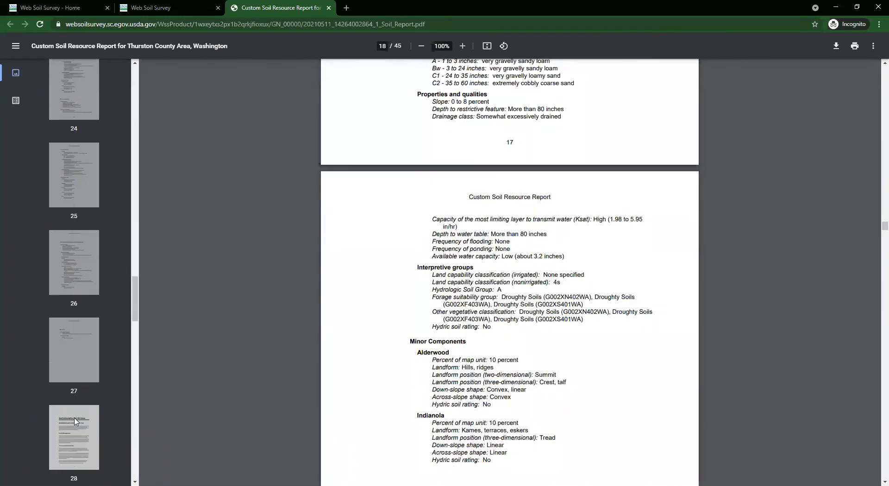
click(75, 295)
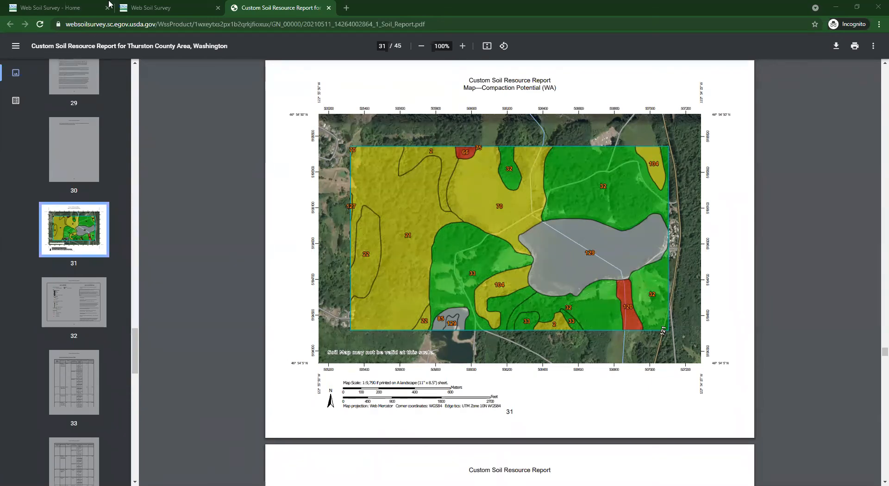
- Return to the shopping cart and exclude the Soil Map section, Compaction Potential (WA) and red alder Forest Productivity from the report contents
click(145, 5)
scroll(100, 378, down, 3)
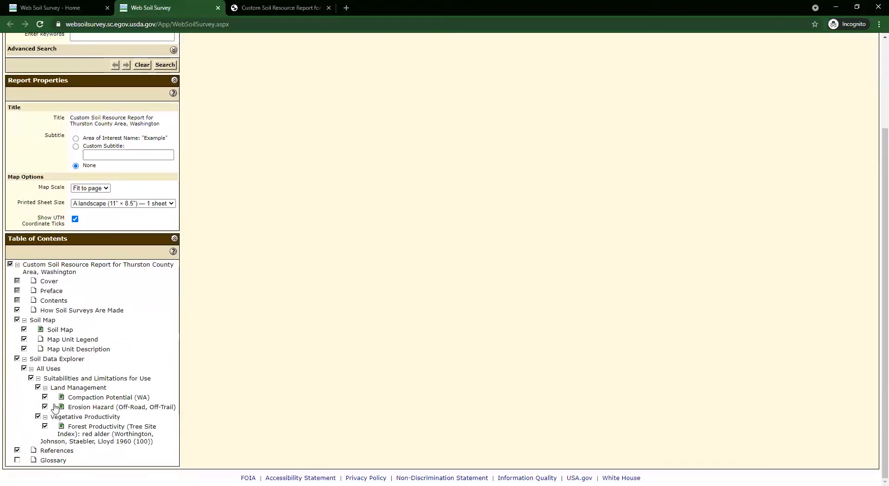
click(18, 321)
click(45, 397)
click(45, 425)
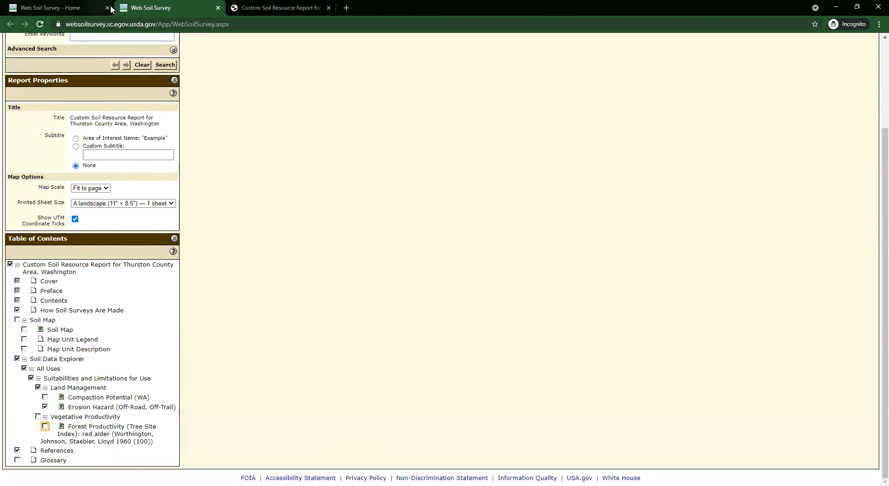
click(95, 7)
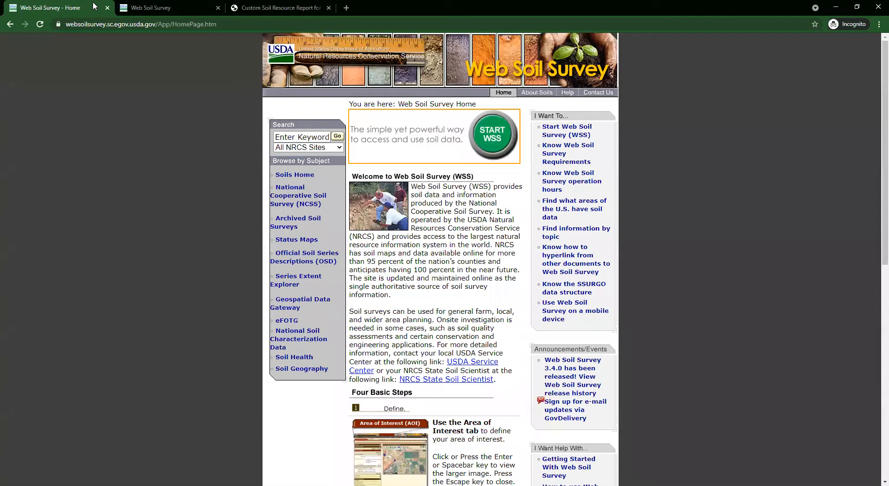
click(219, 2)
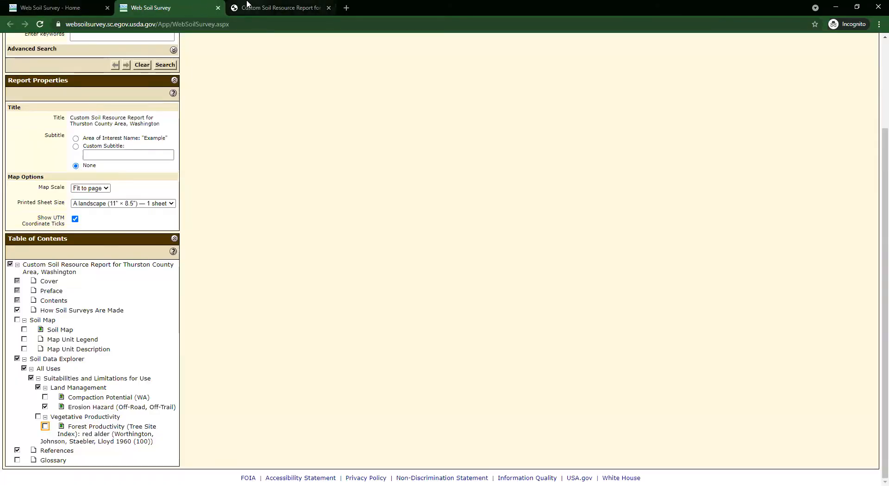
scroll(355, 222, up, 3)
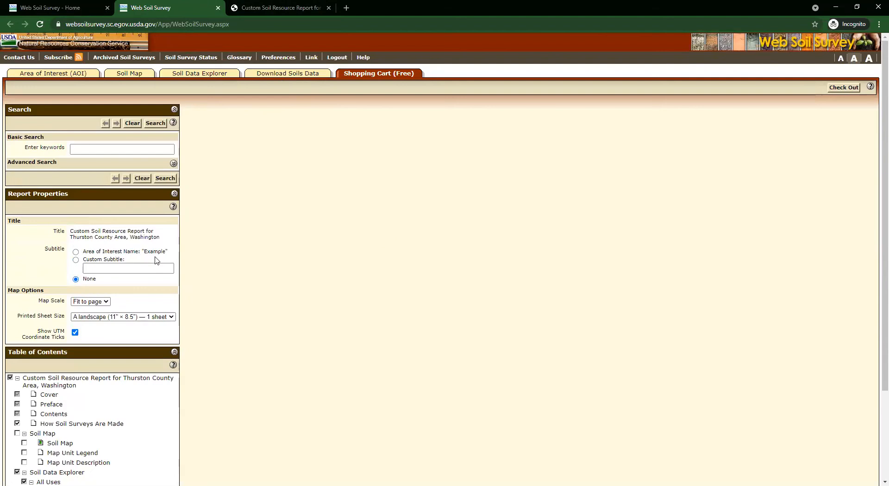